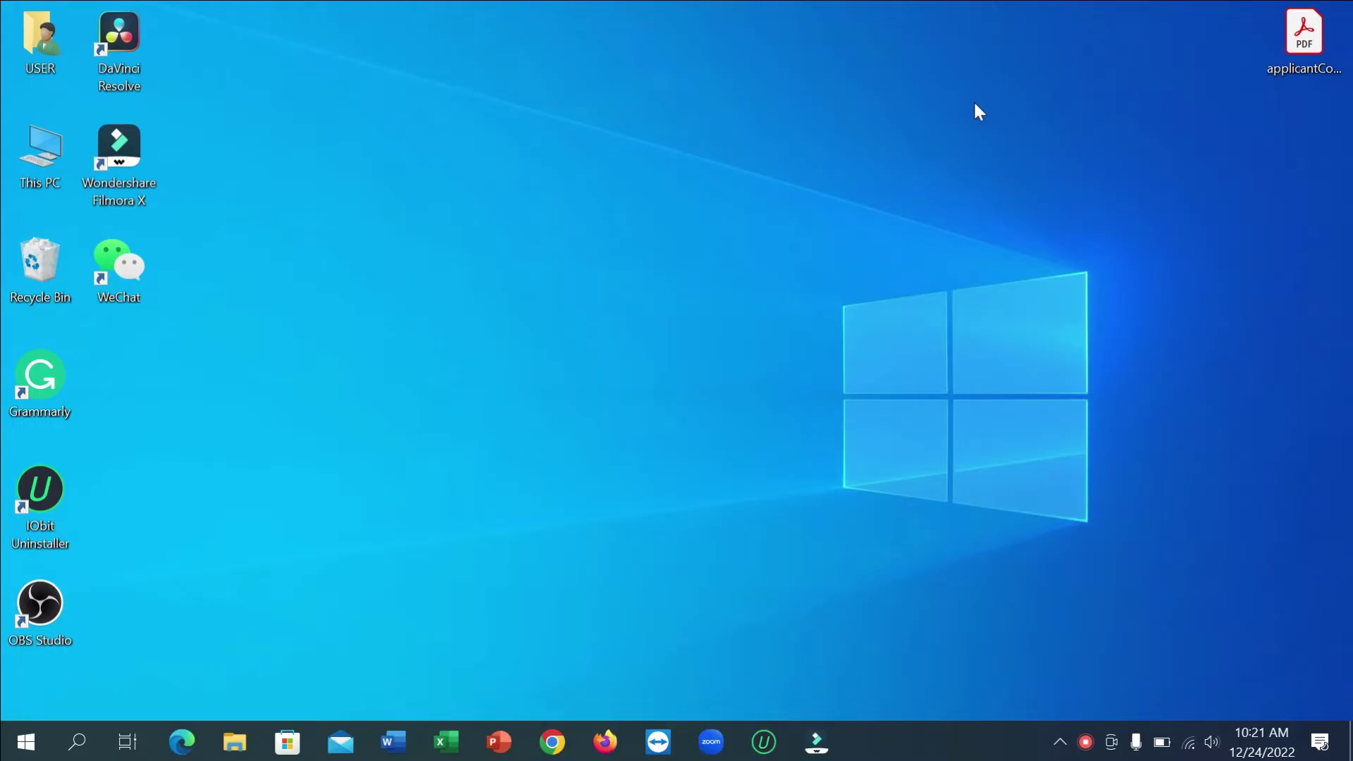
- Launch Microsoft Edge and load facebook.com from the Facebook quick-link tile
click(176, 746)
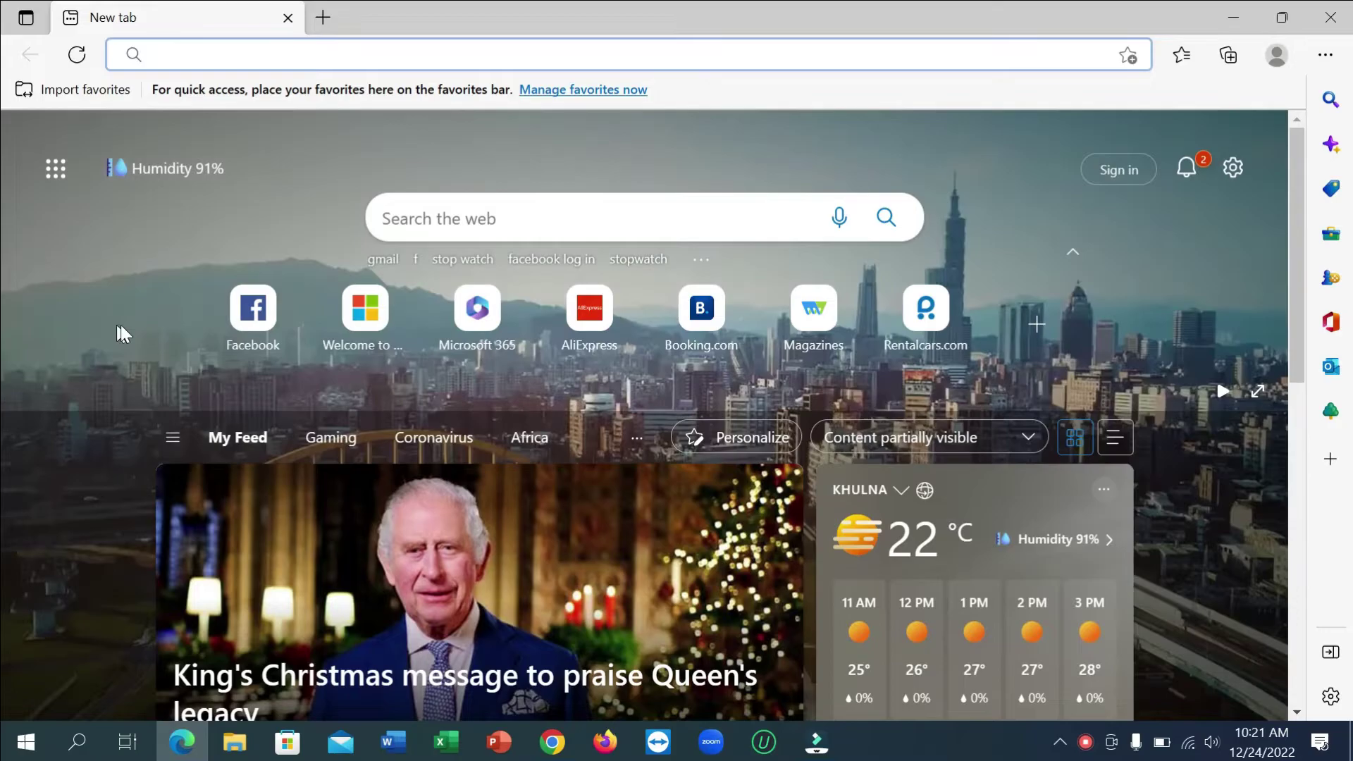
click(238, 326)
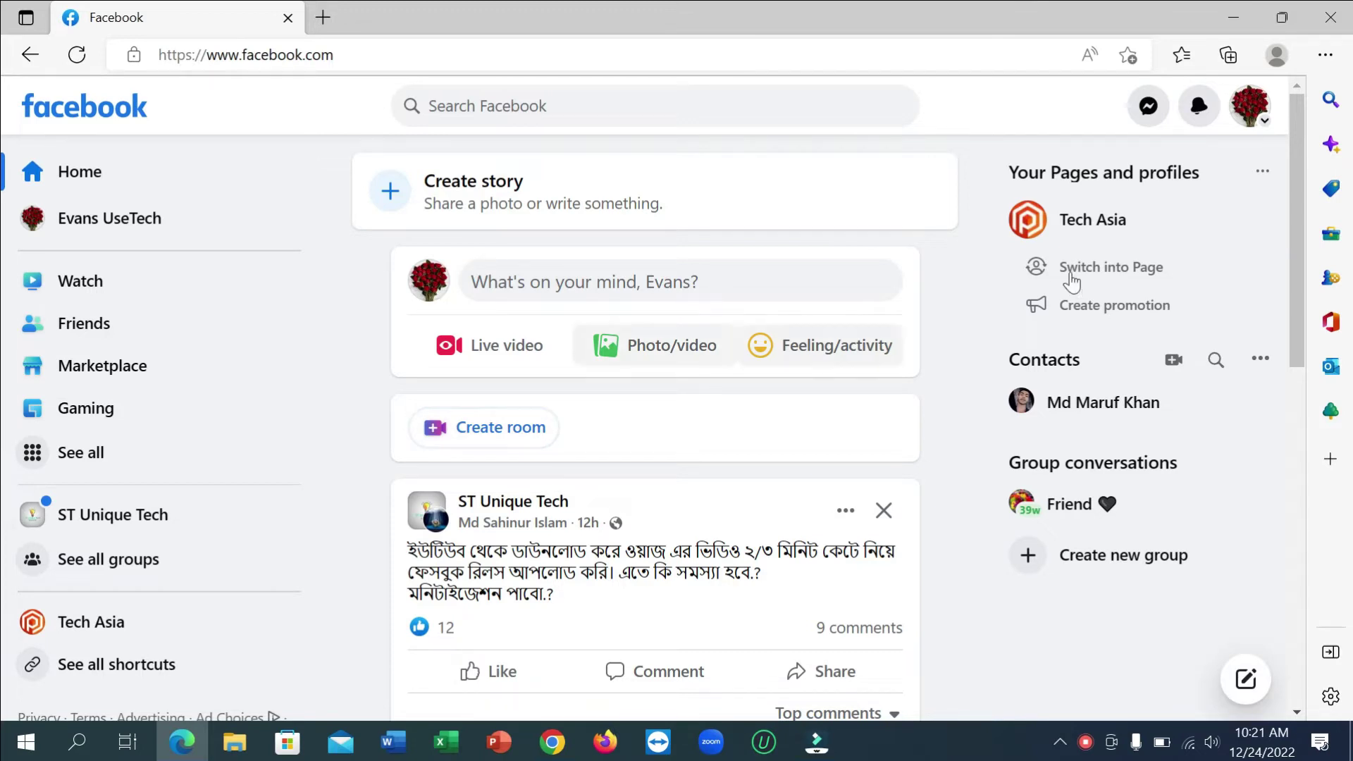
- Go through Settings & privacy > Settings > Privacy to the Your Facebook information section
click(1238, 110)
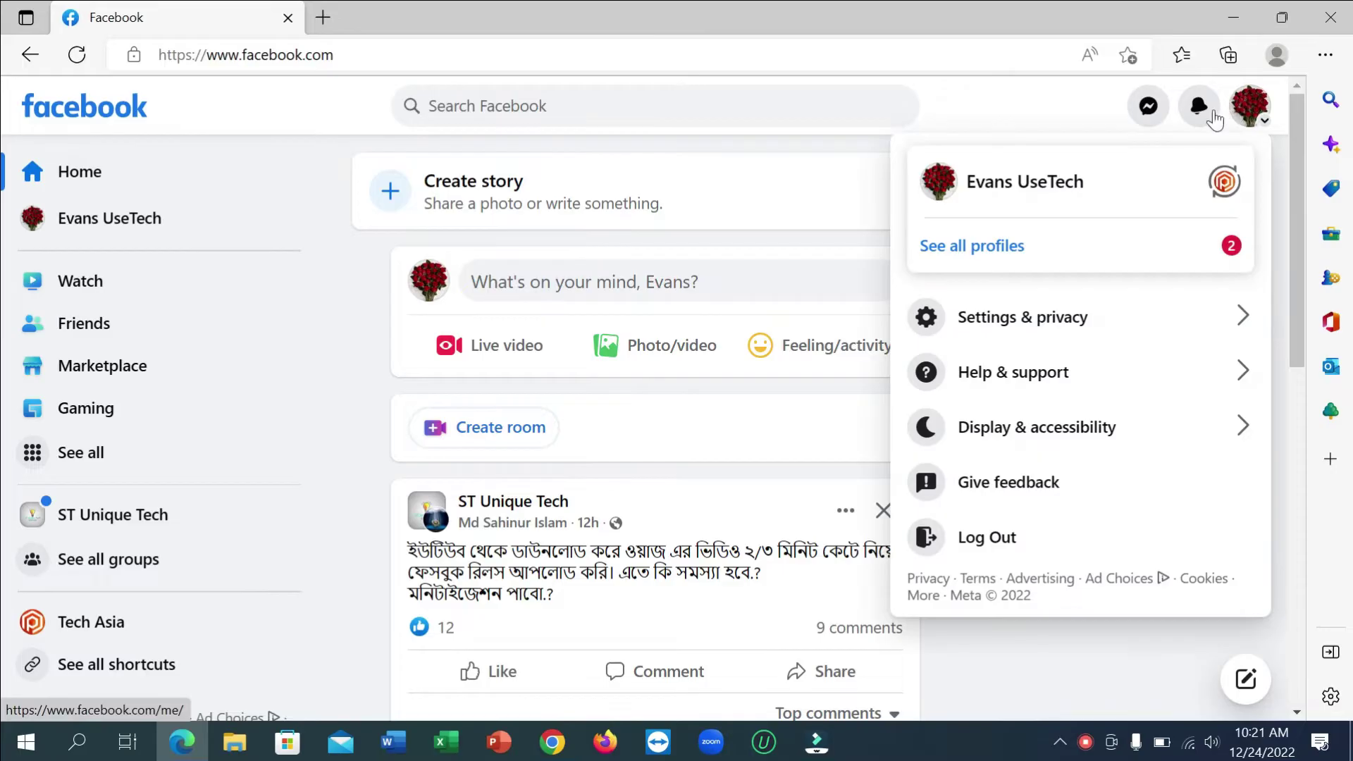
click(1045, 332)
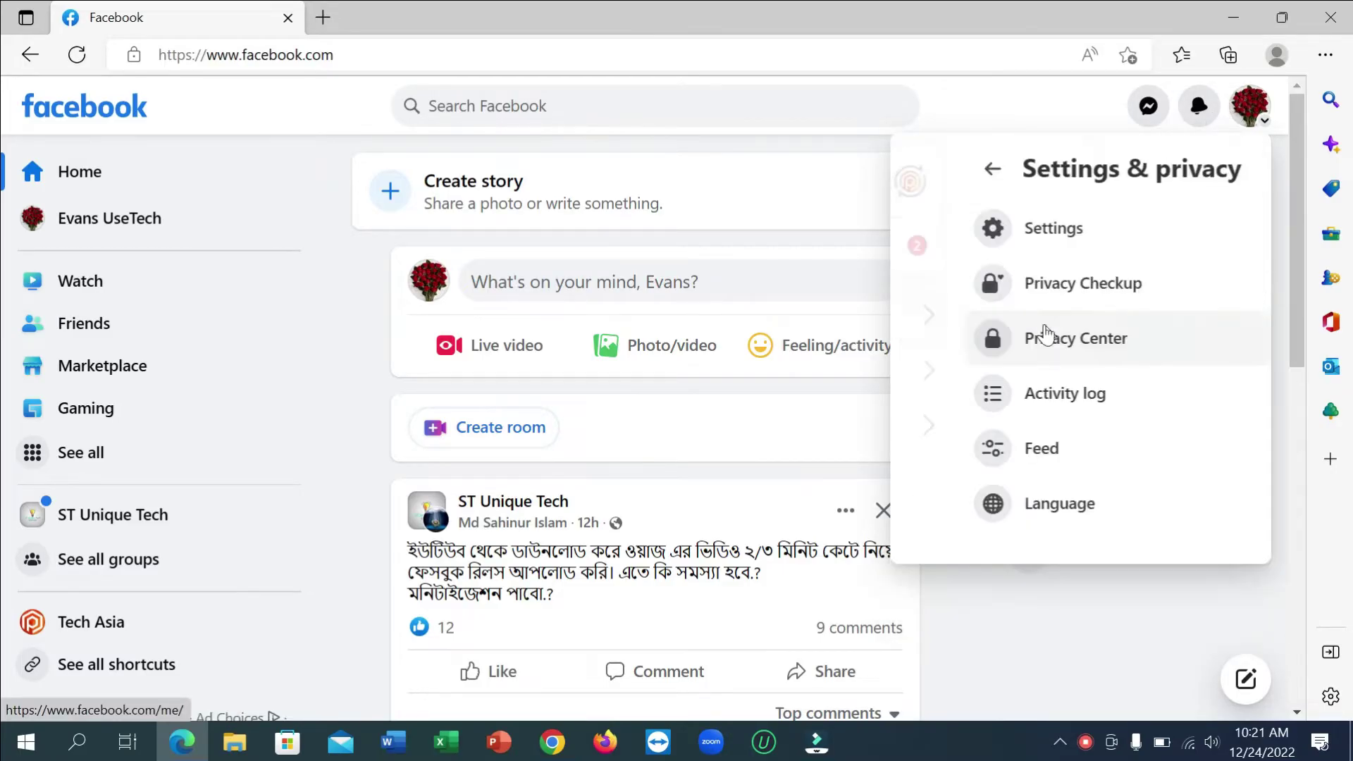
click(1031, 248)
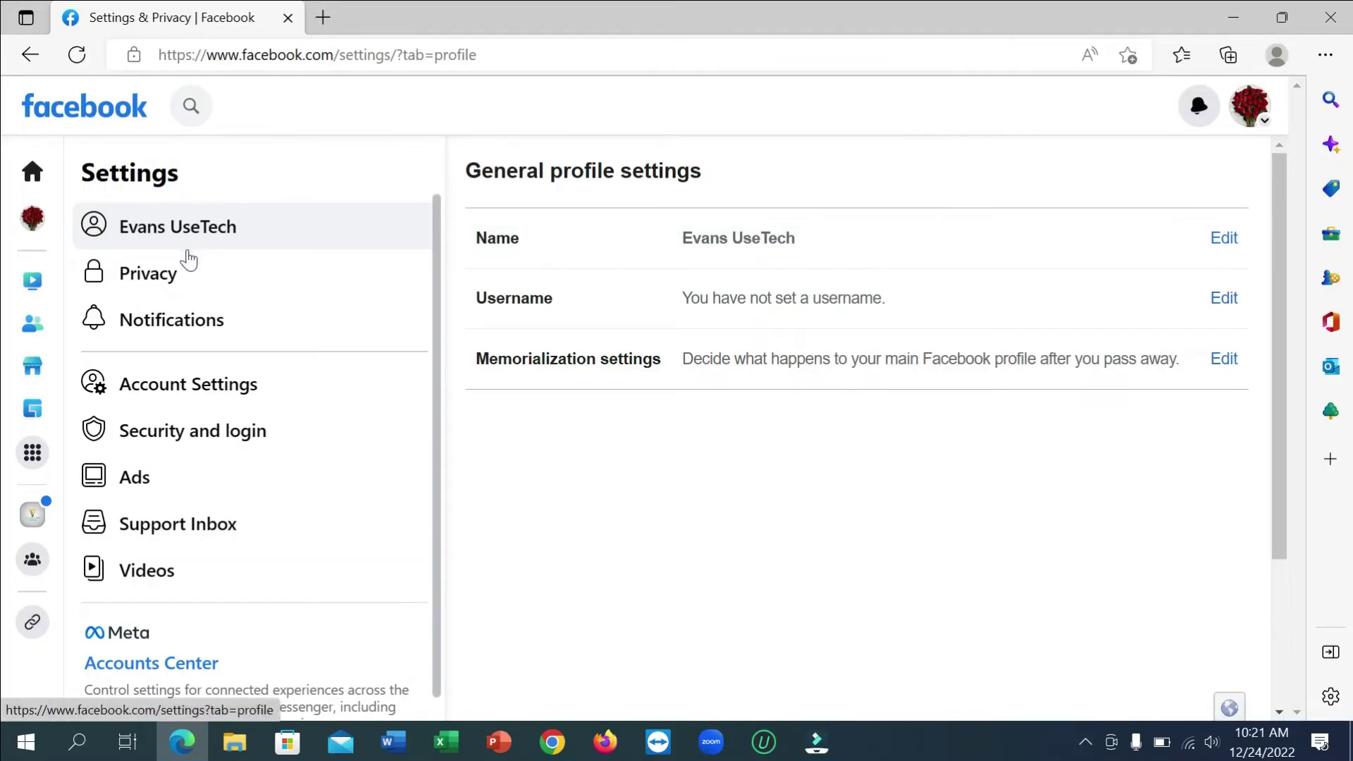
click(178, 296)
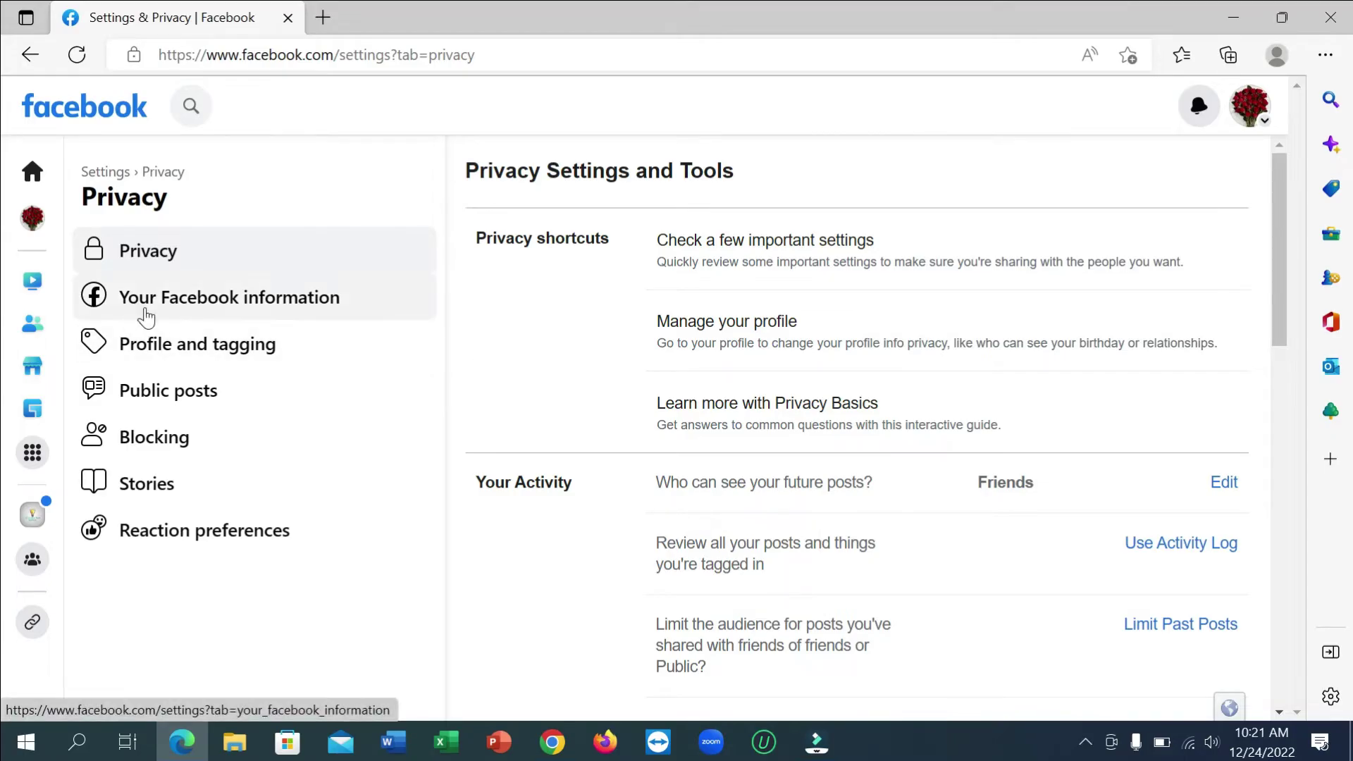
click(304, 305)
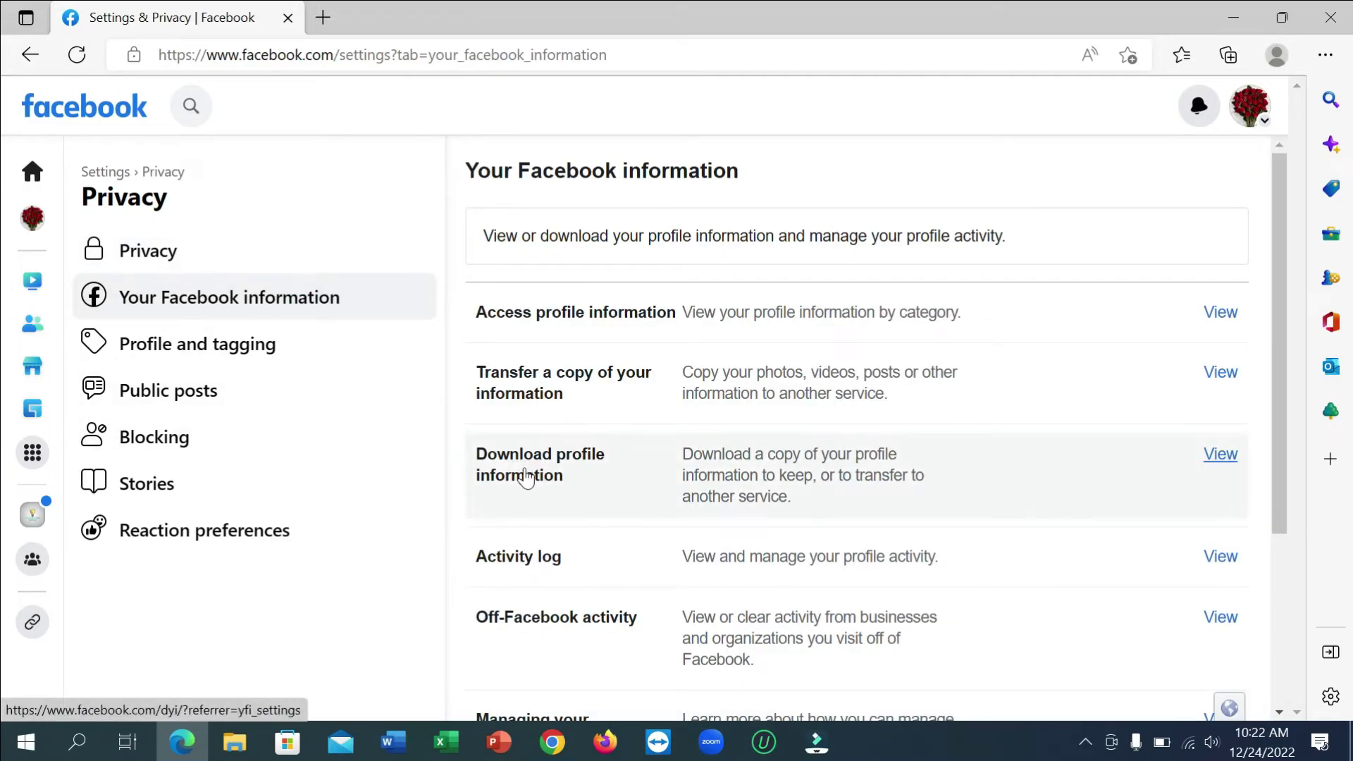
- Open Download profile information and set the date range to All time
click(786, 481)
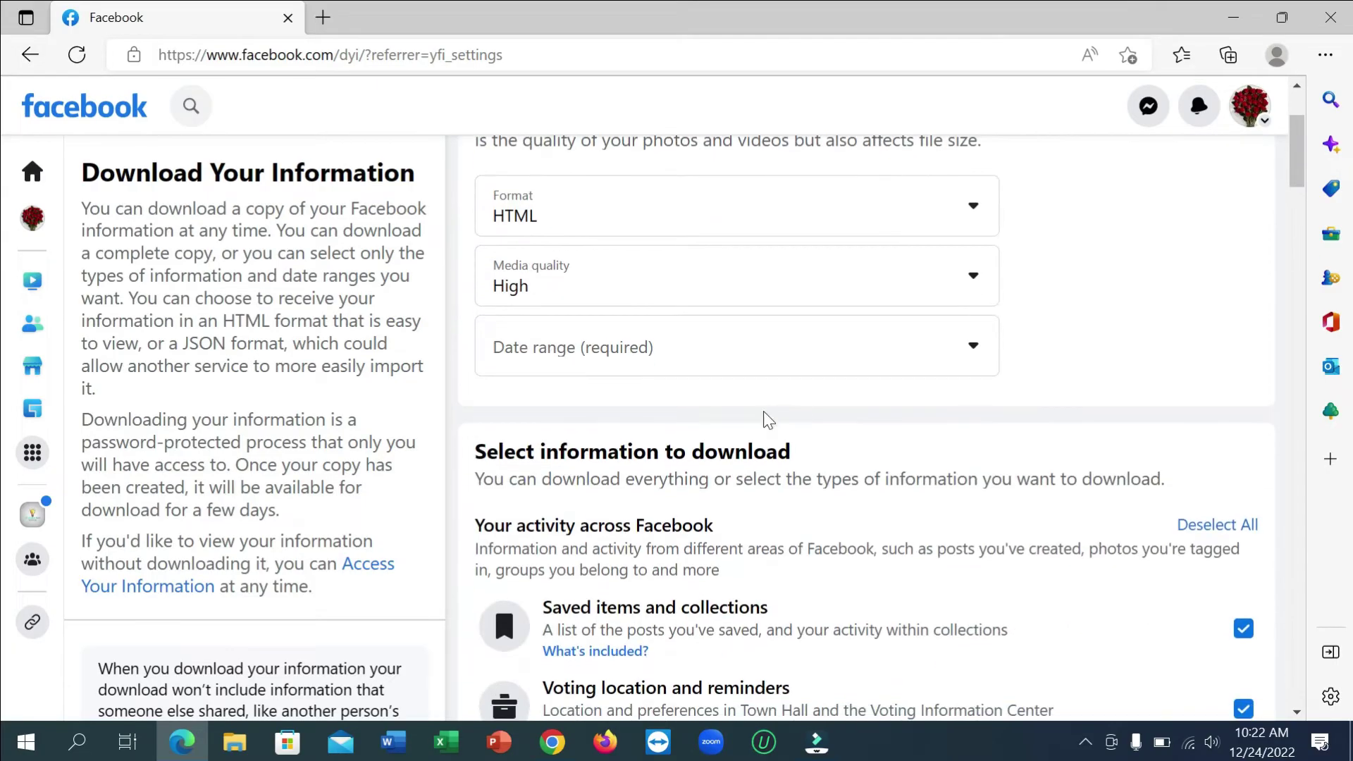
click(845, 348)
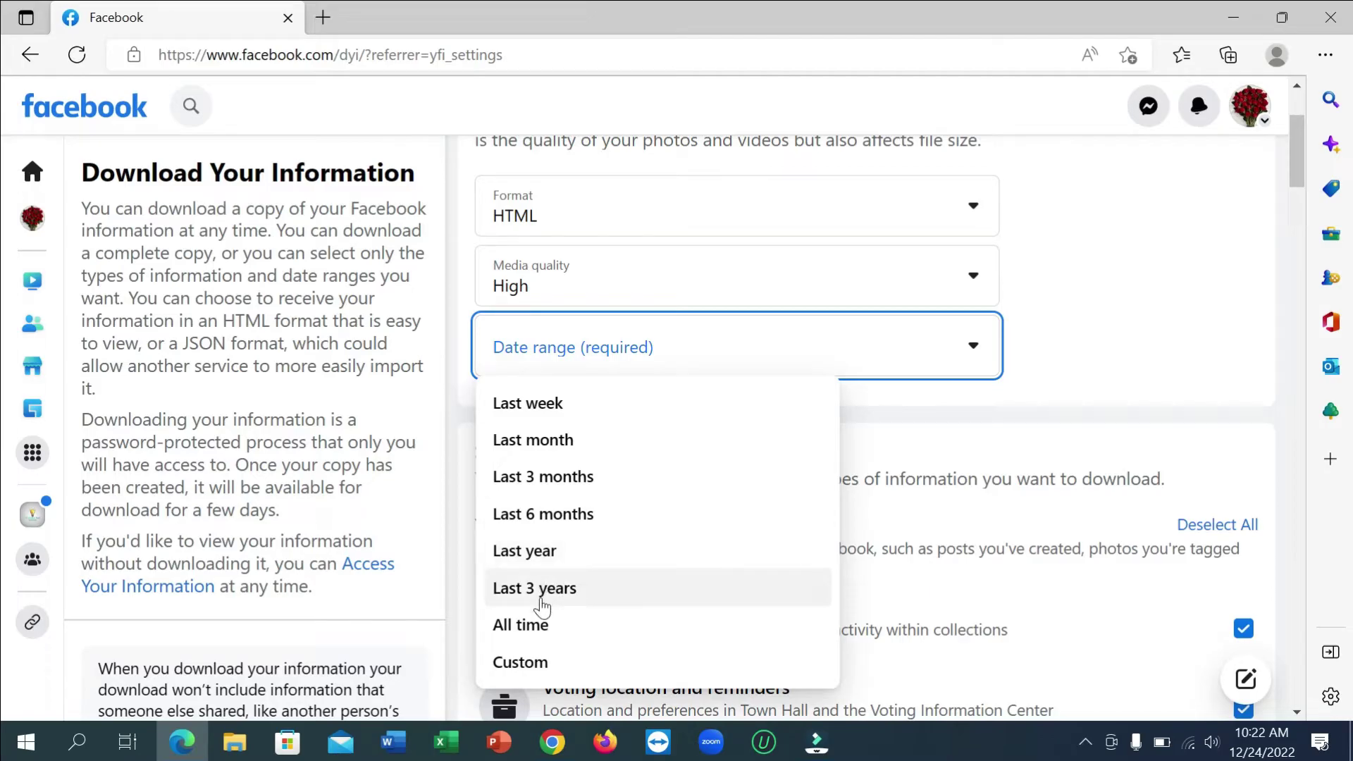
click(553, 632)
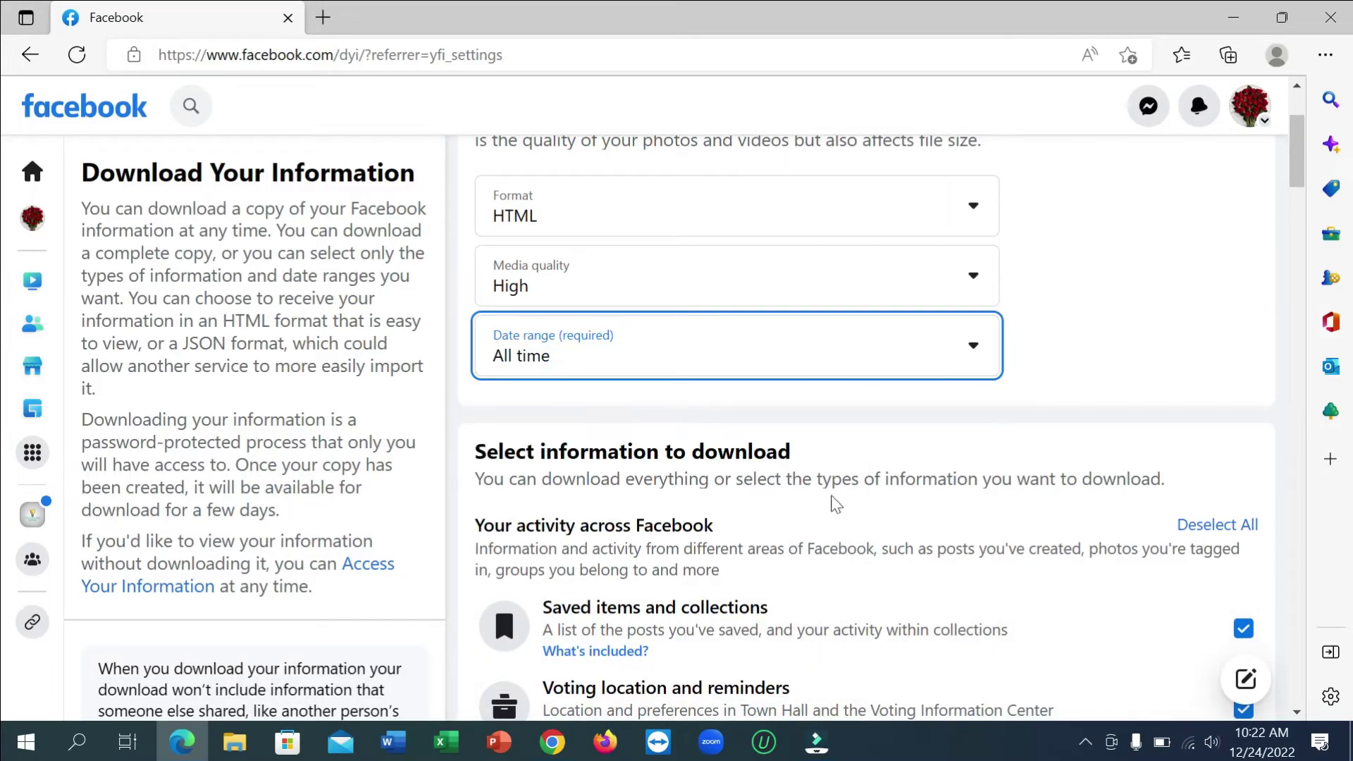
- Scroll down to Start your download and submit the download request
scroll(764, 429, down, 7)
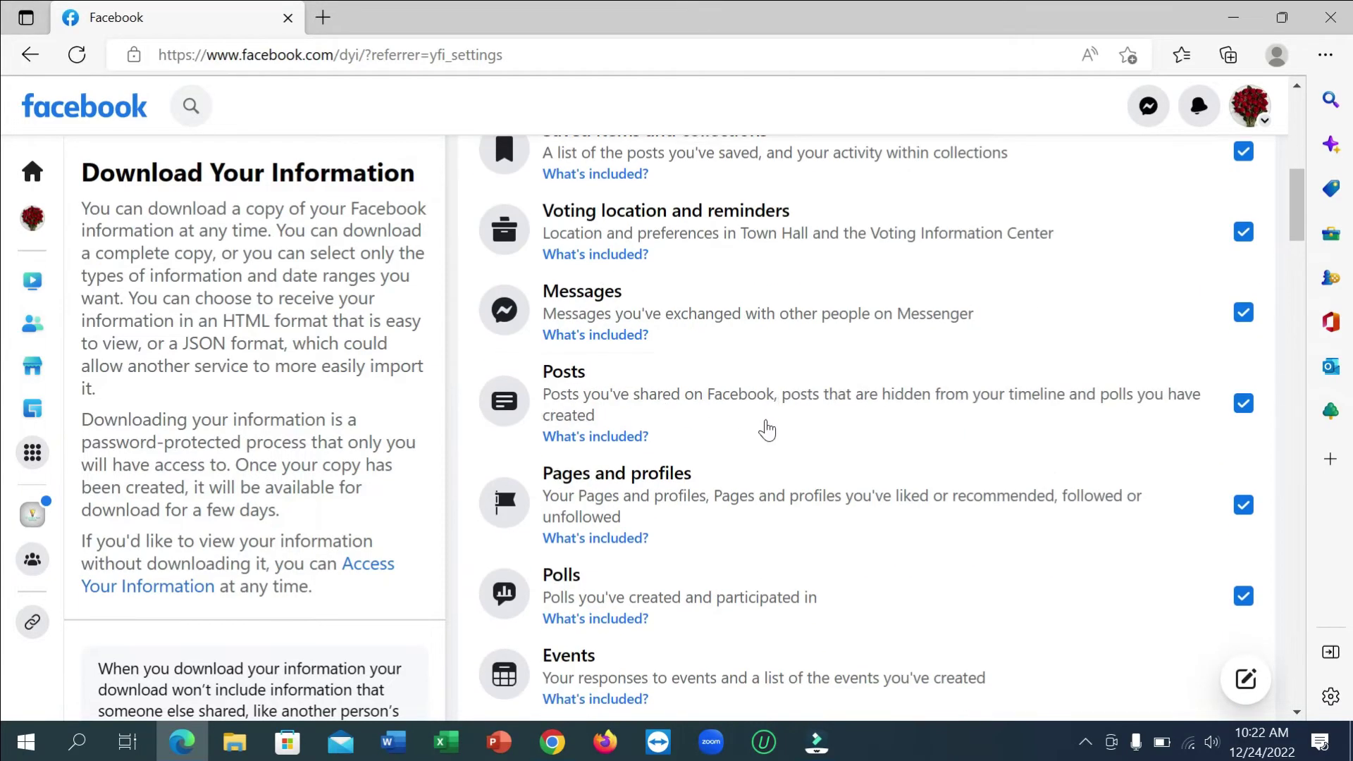
scroll(764, 429, up, 3)
scroll(762, 428, up, 4)
scroll(788, 423, down, 1)
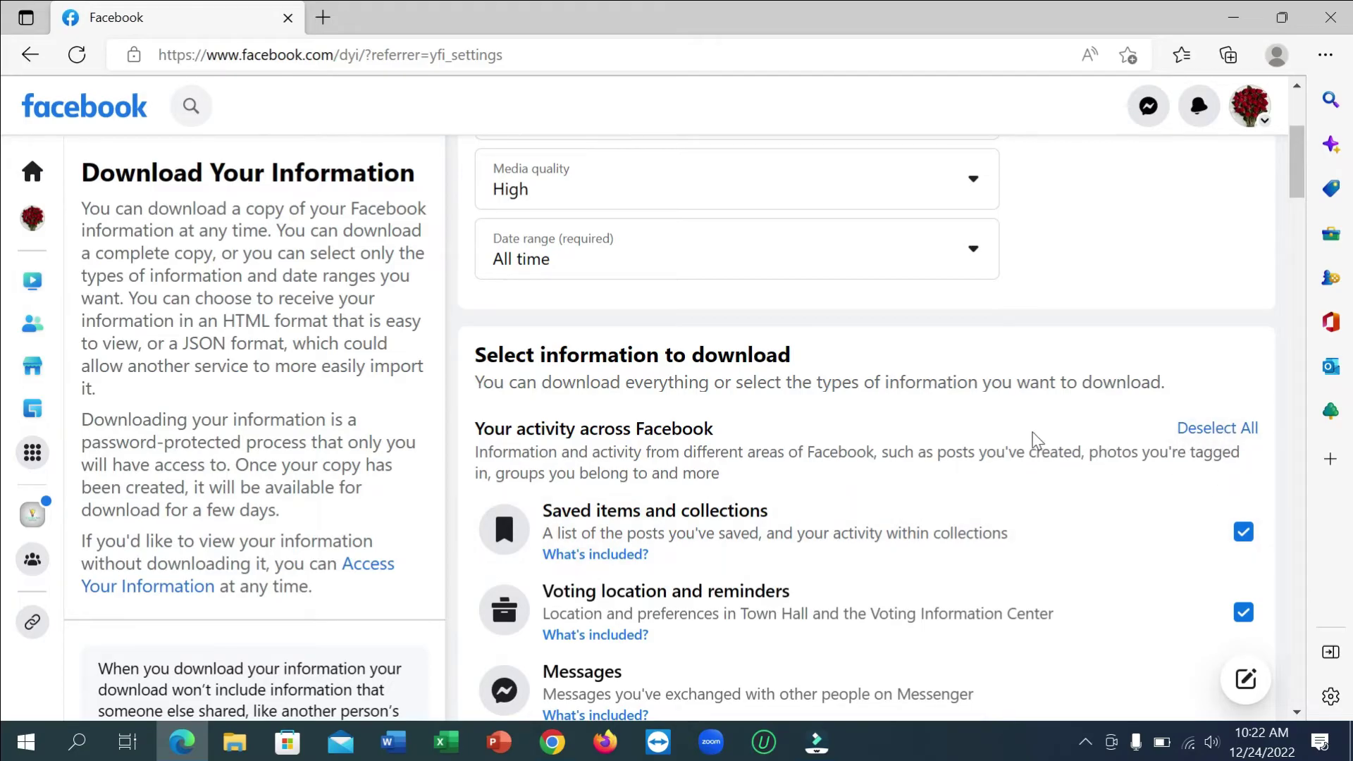
scroll(719, 429, down, 20)
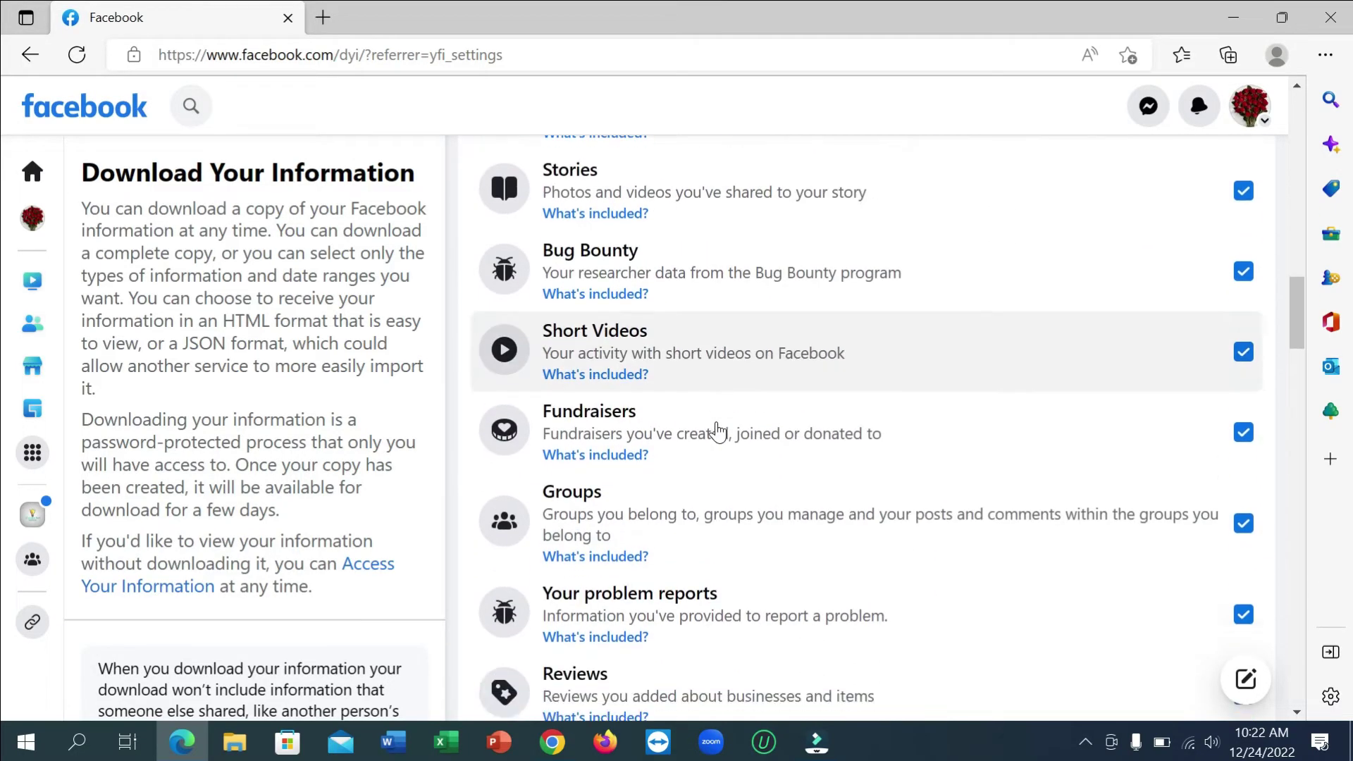
scroll(717, 431, down, 15)
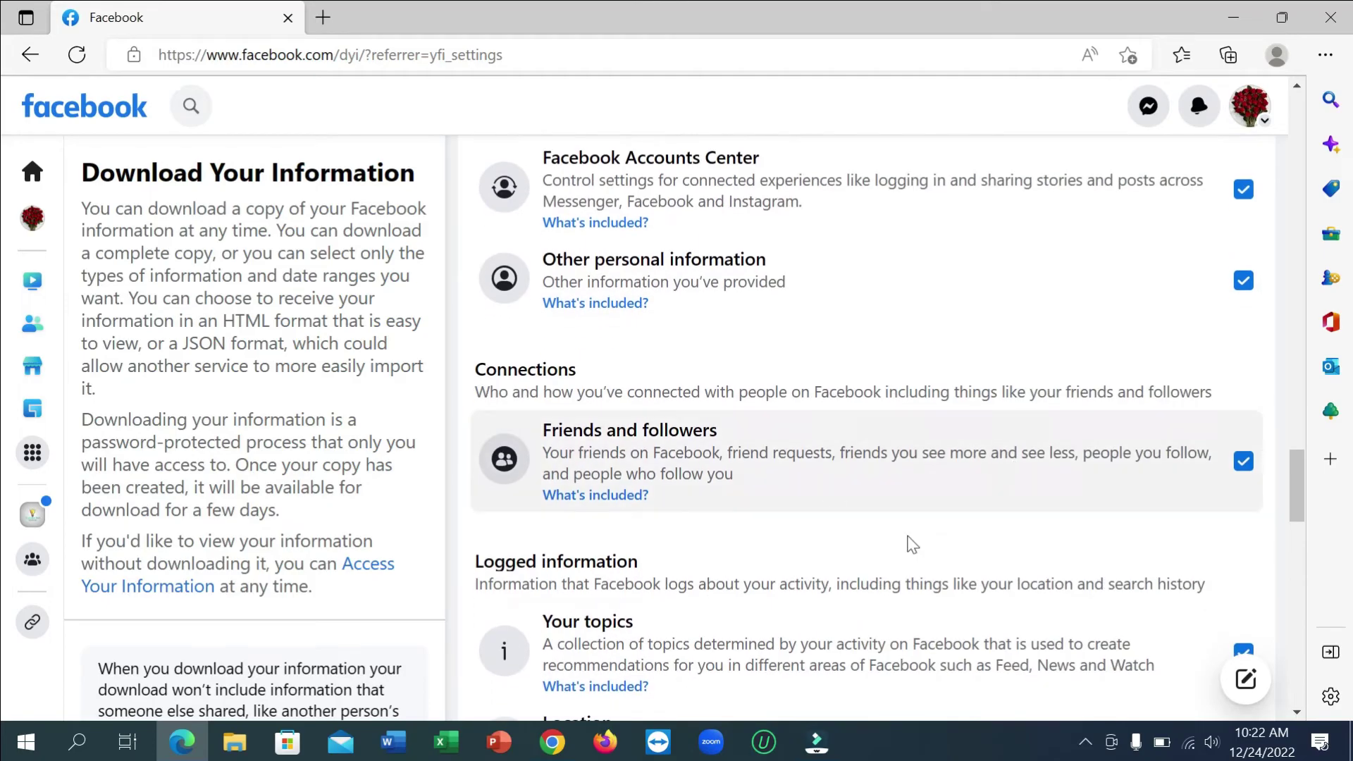
scroll(737, 528, down, 20)
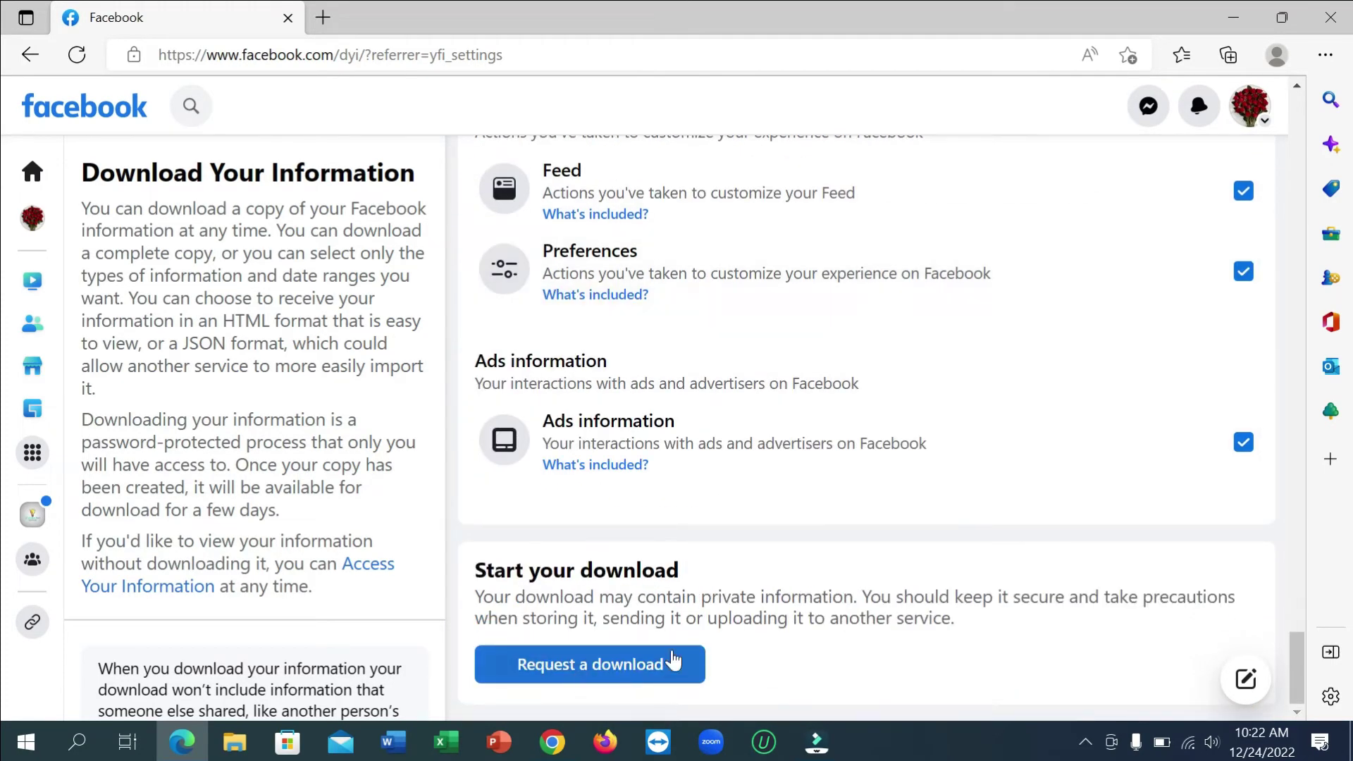
click(580, 669)
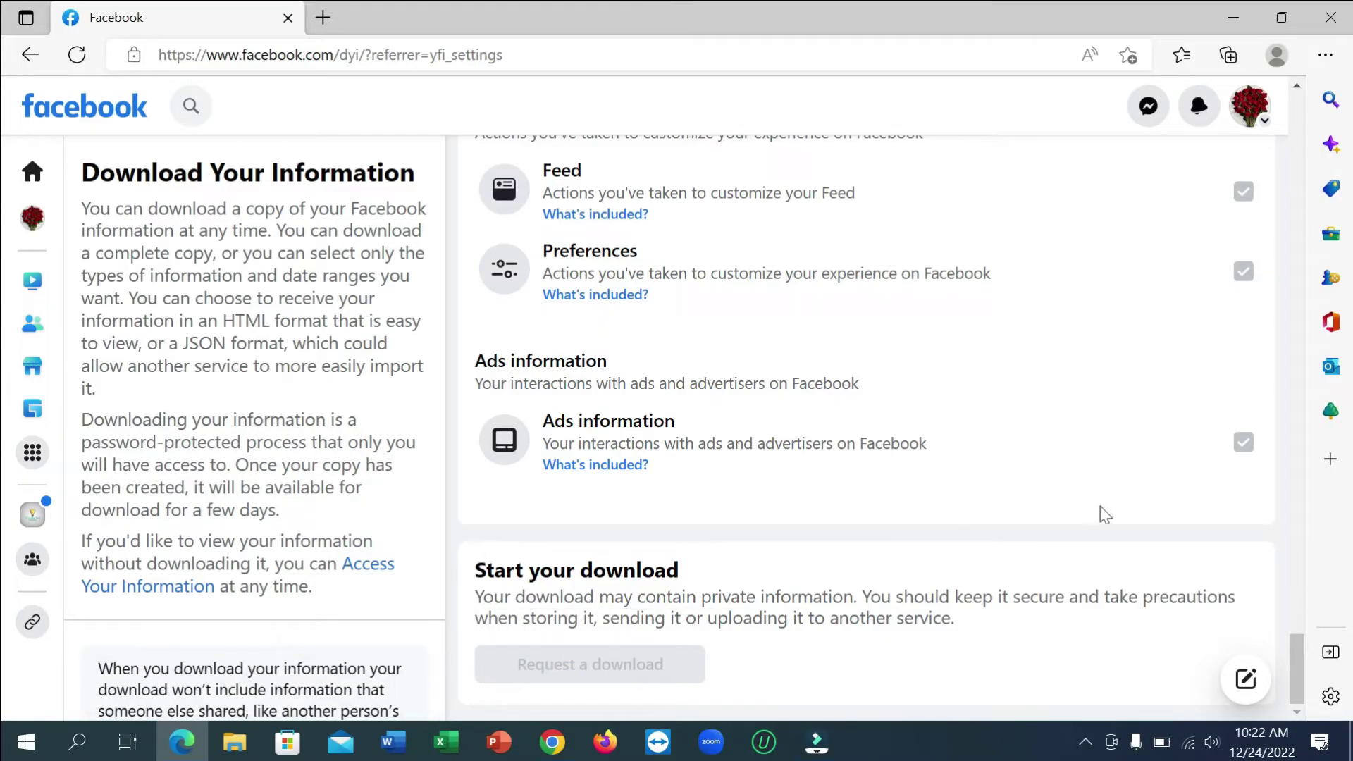
- In a new tab, search Bing for gmail and open Gmail from the results
click(323, 17)
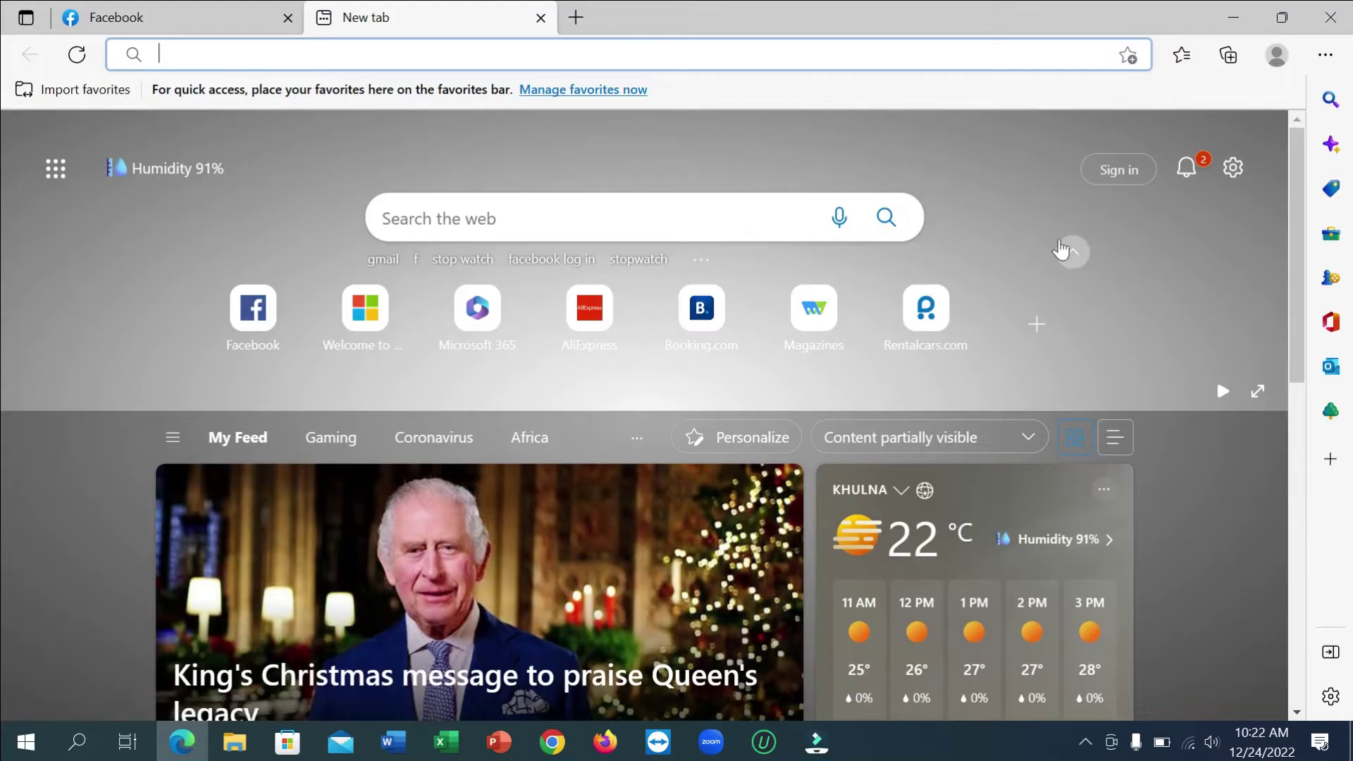
text(gmail)
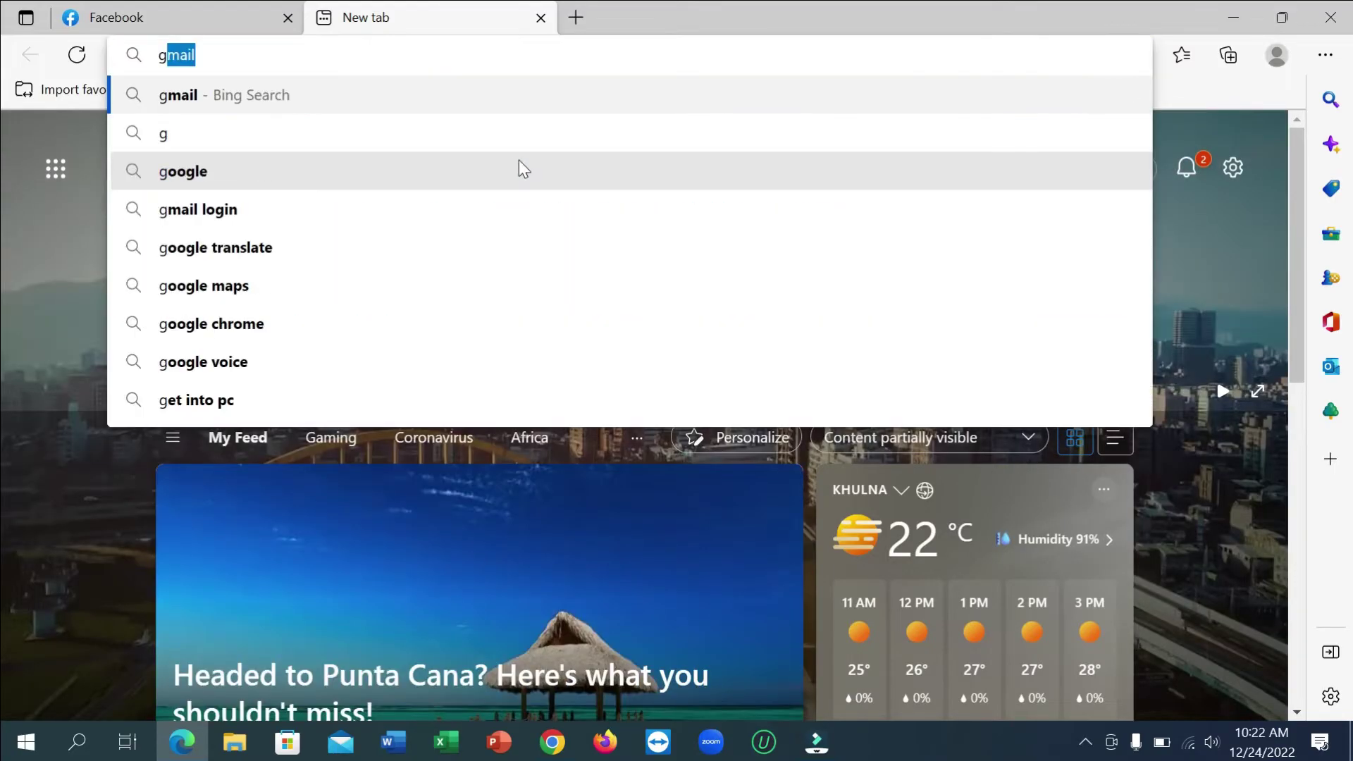
key(Return)
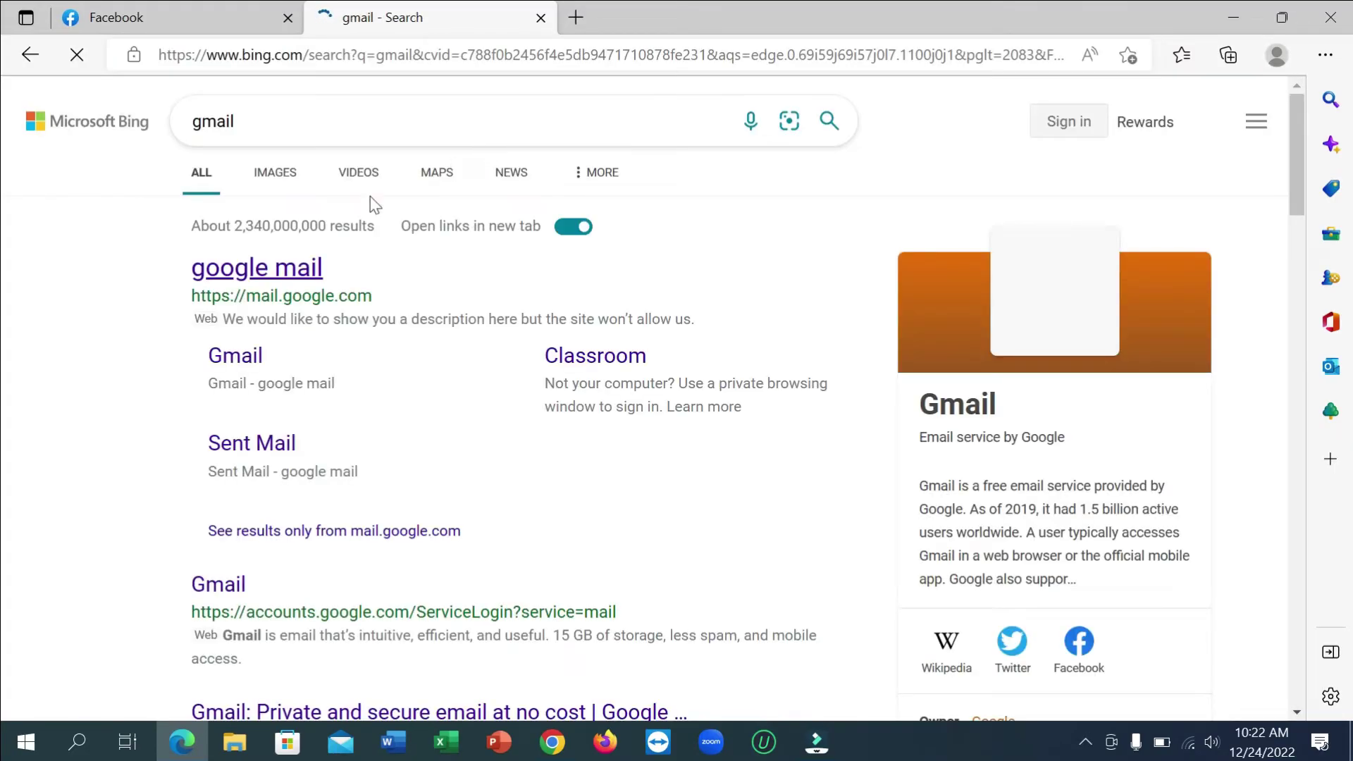
click(232, 280)
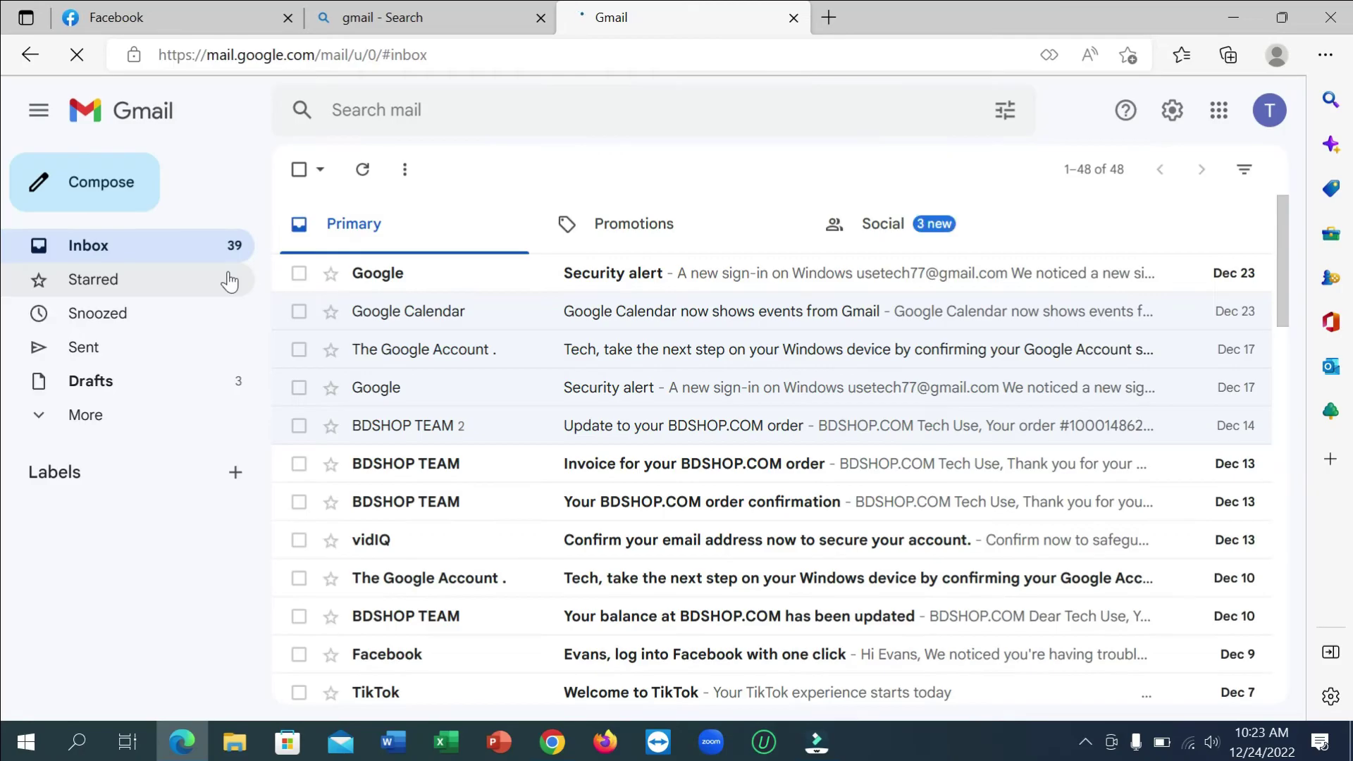
- Reload Gmail and switch to the Social category to find the Facebook email
click(869, 209)
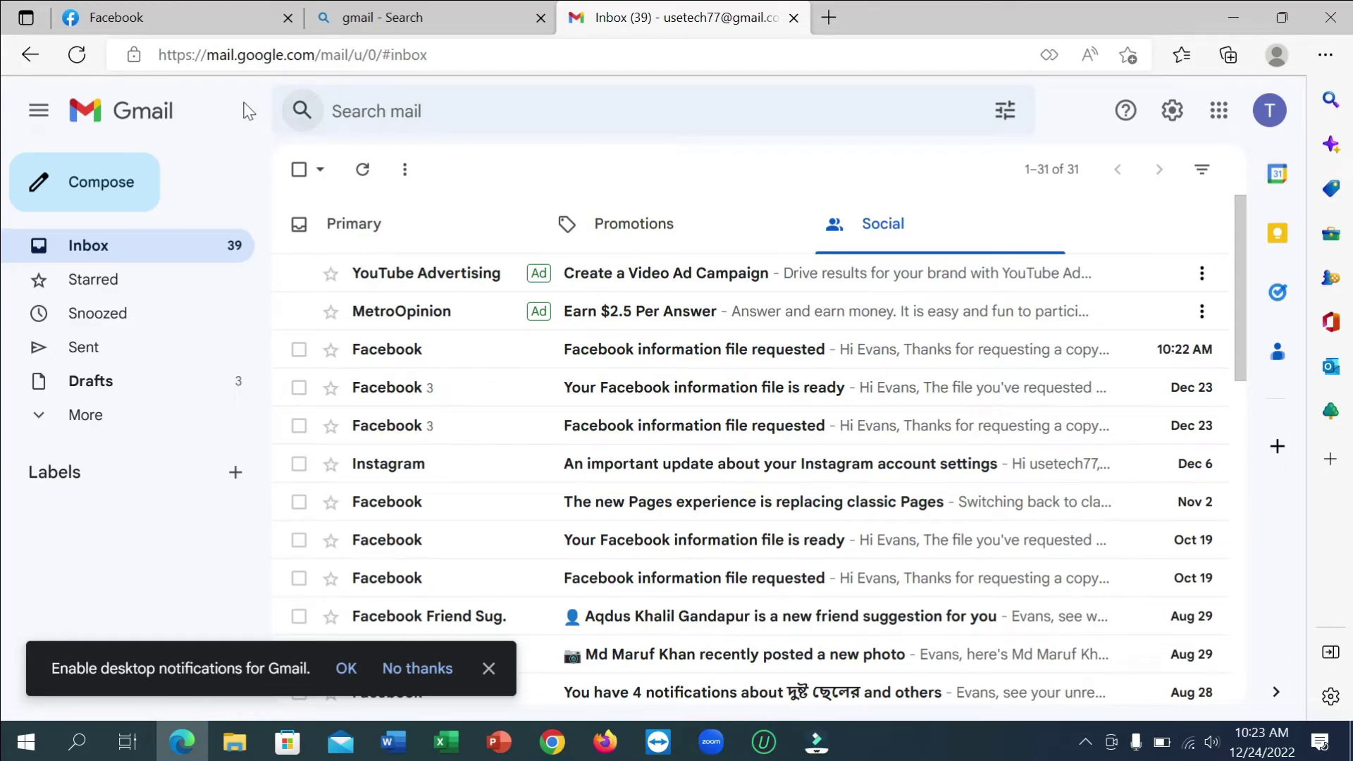
click(83, 59)
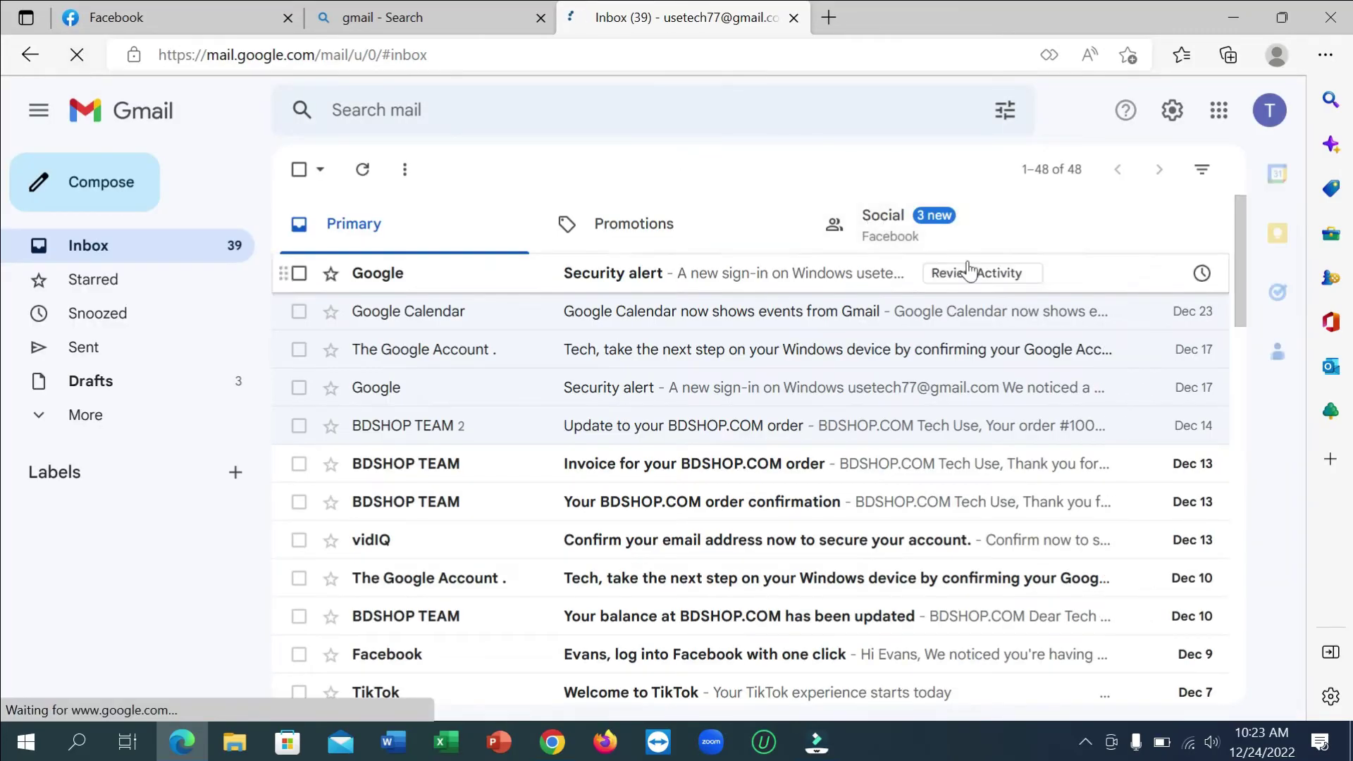
click(900, 218)
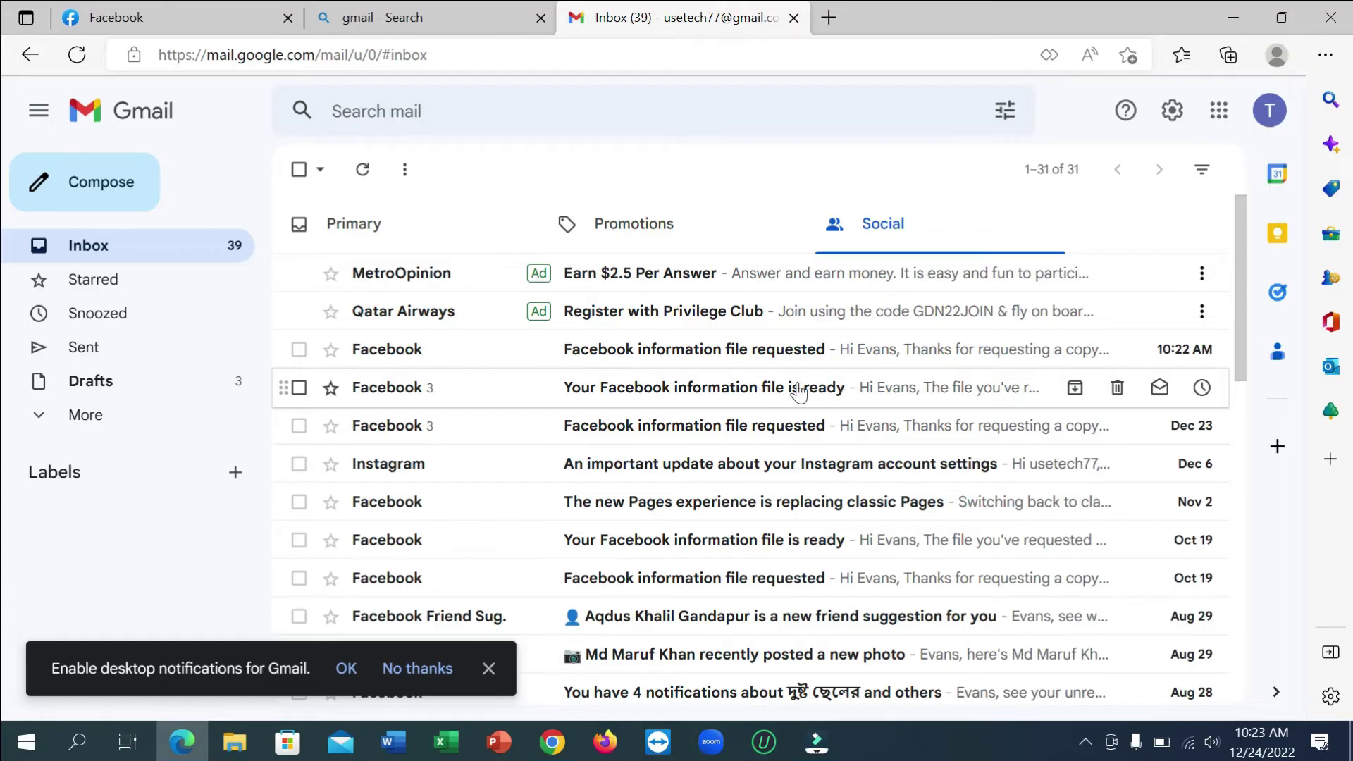
- Open the 'Your Facebook information file is ready' email and expand the first Facebook message
click(830, 390)
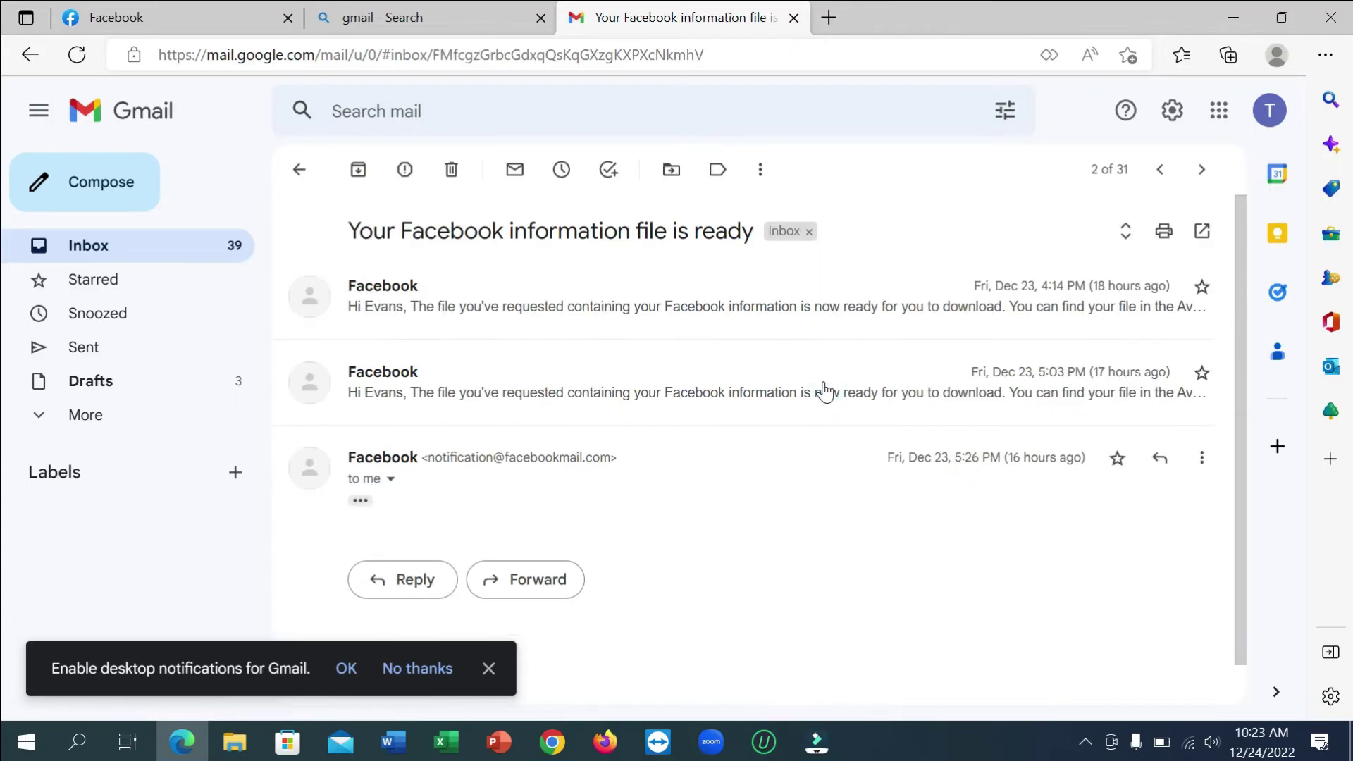
click(978, 319)
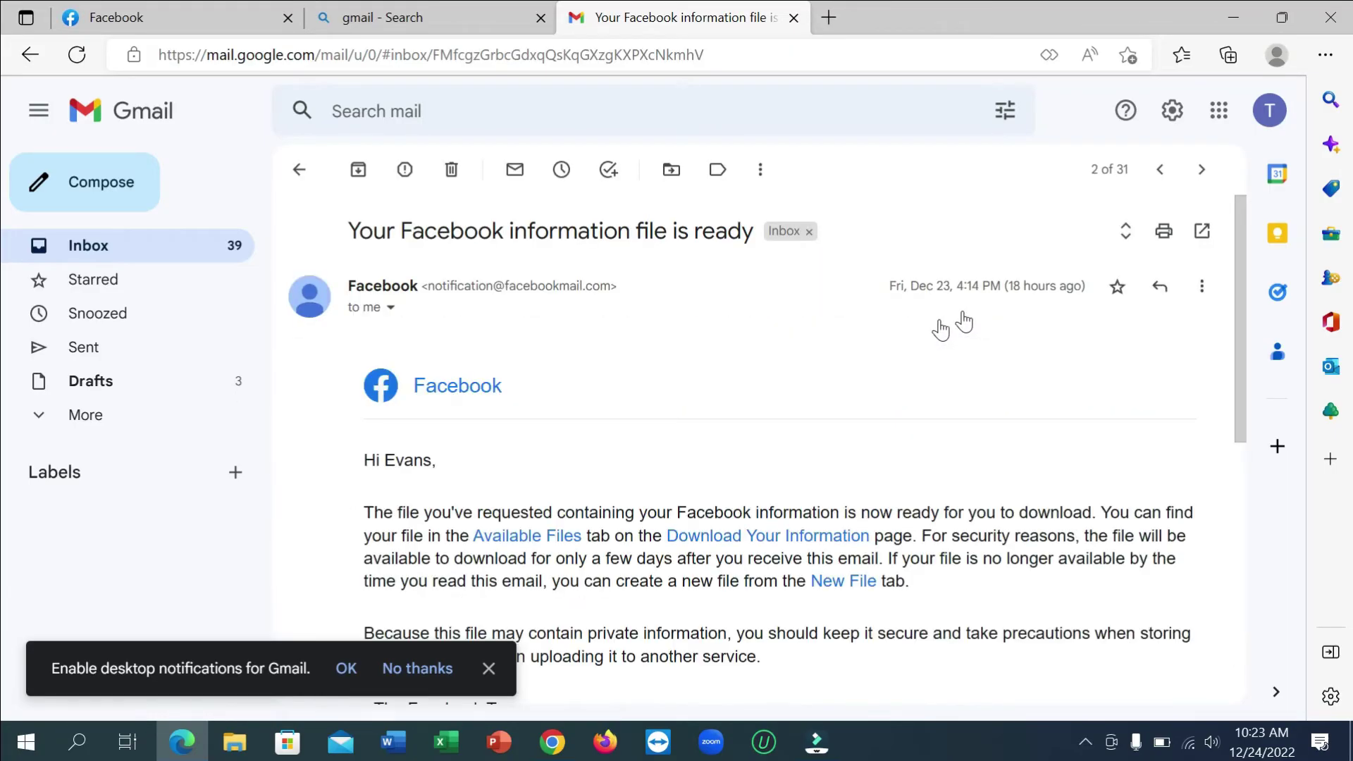
scroll(705, 451, down, 2)
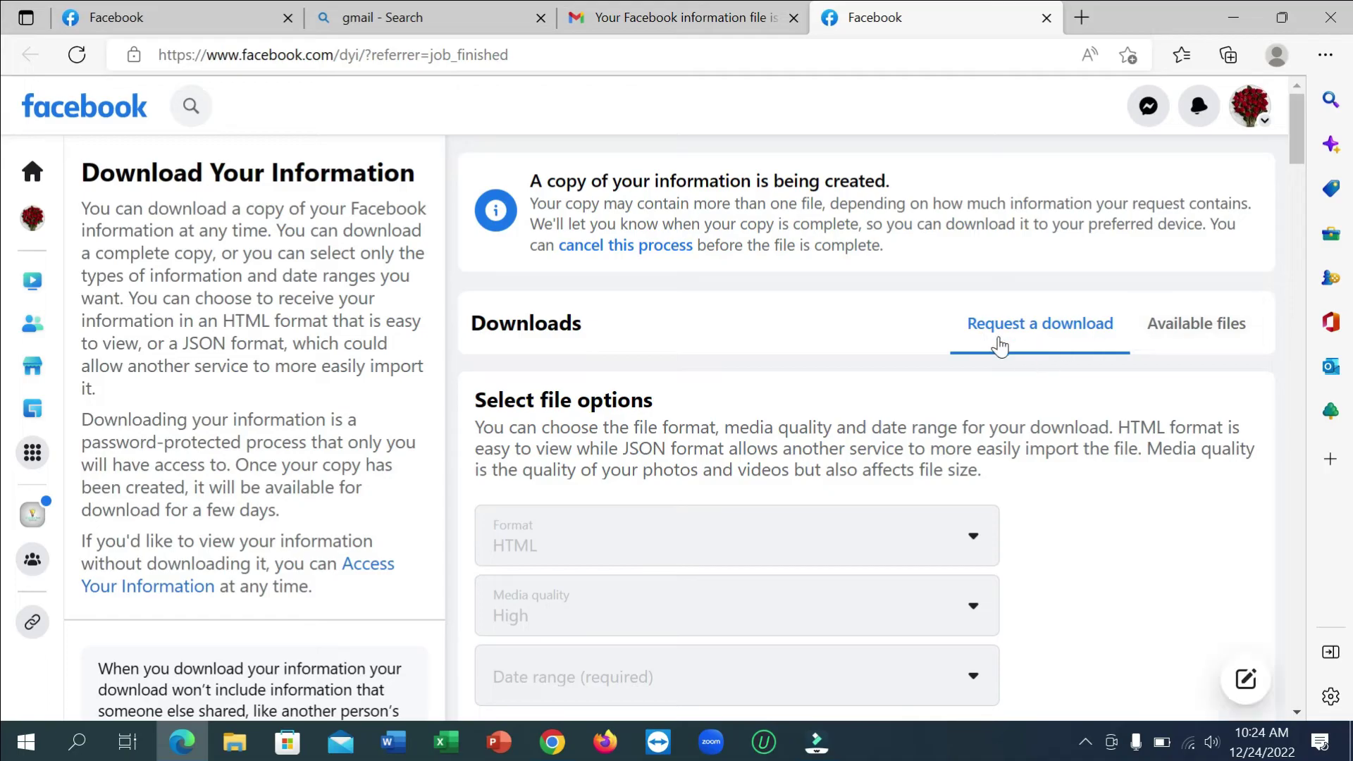
- Show the Available files tab and review the pending Dec 24 copy and the Stories and Posts files
click(1225, 333)
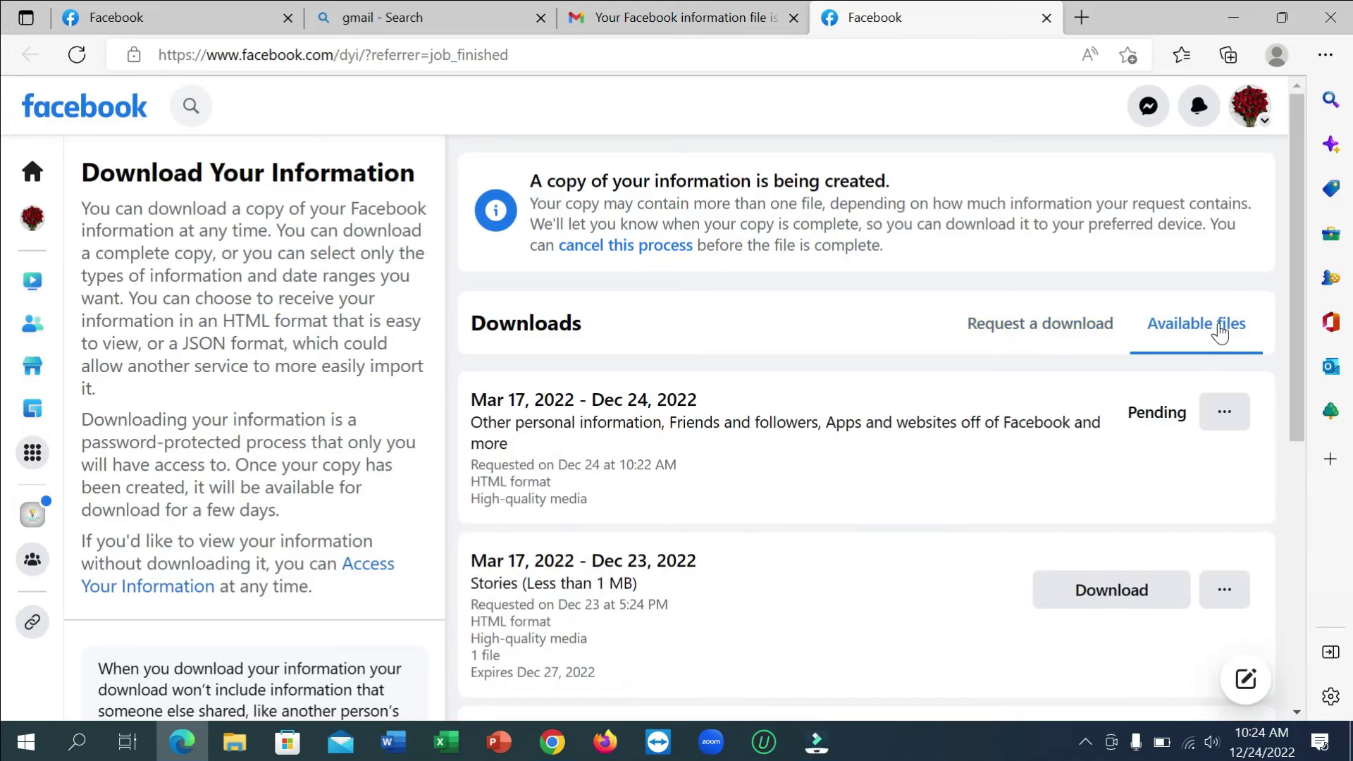
scroll(715, 416, down, 1)
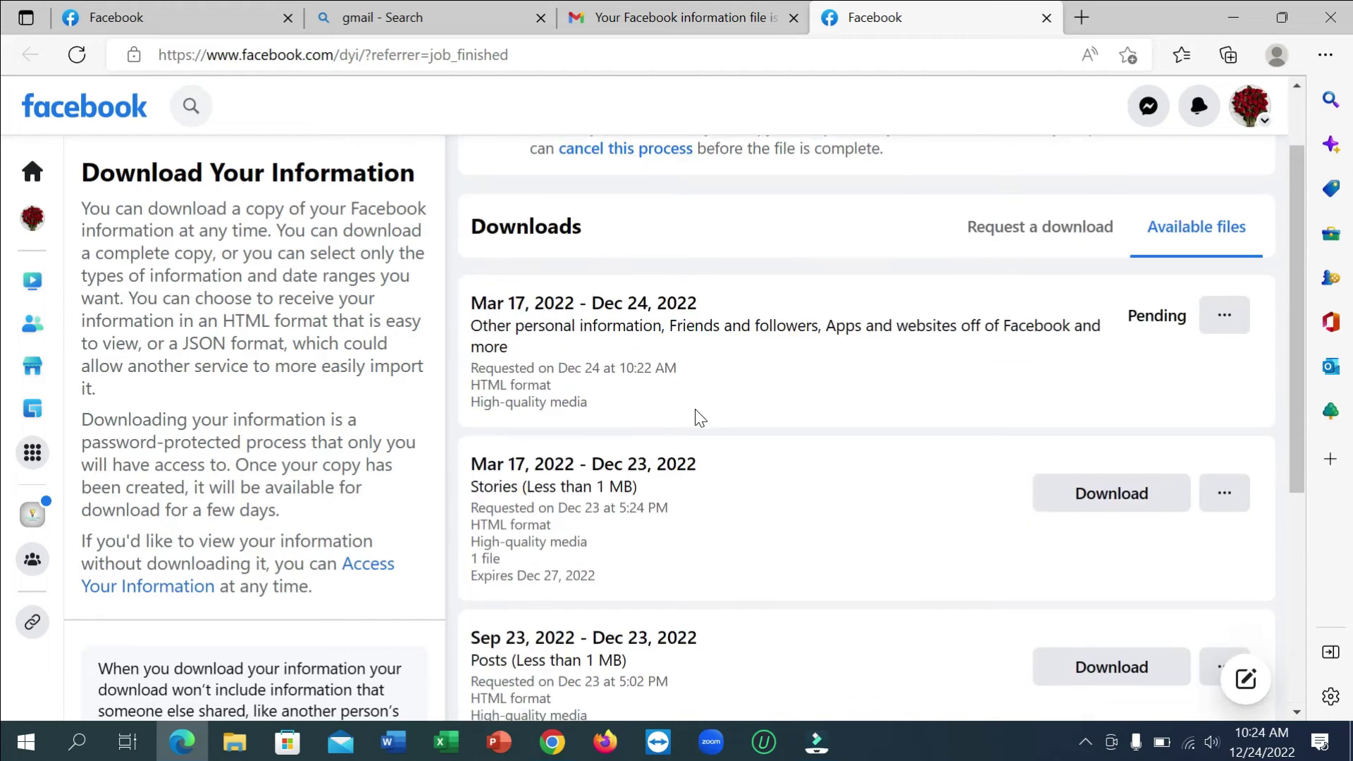
scroll(698, 418, up, 1)
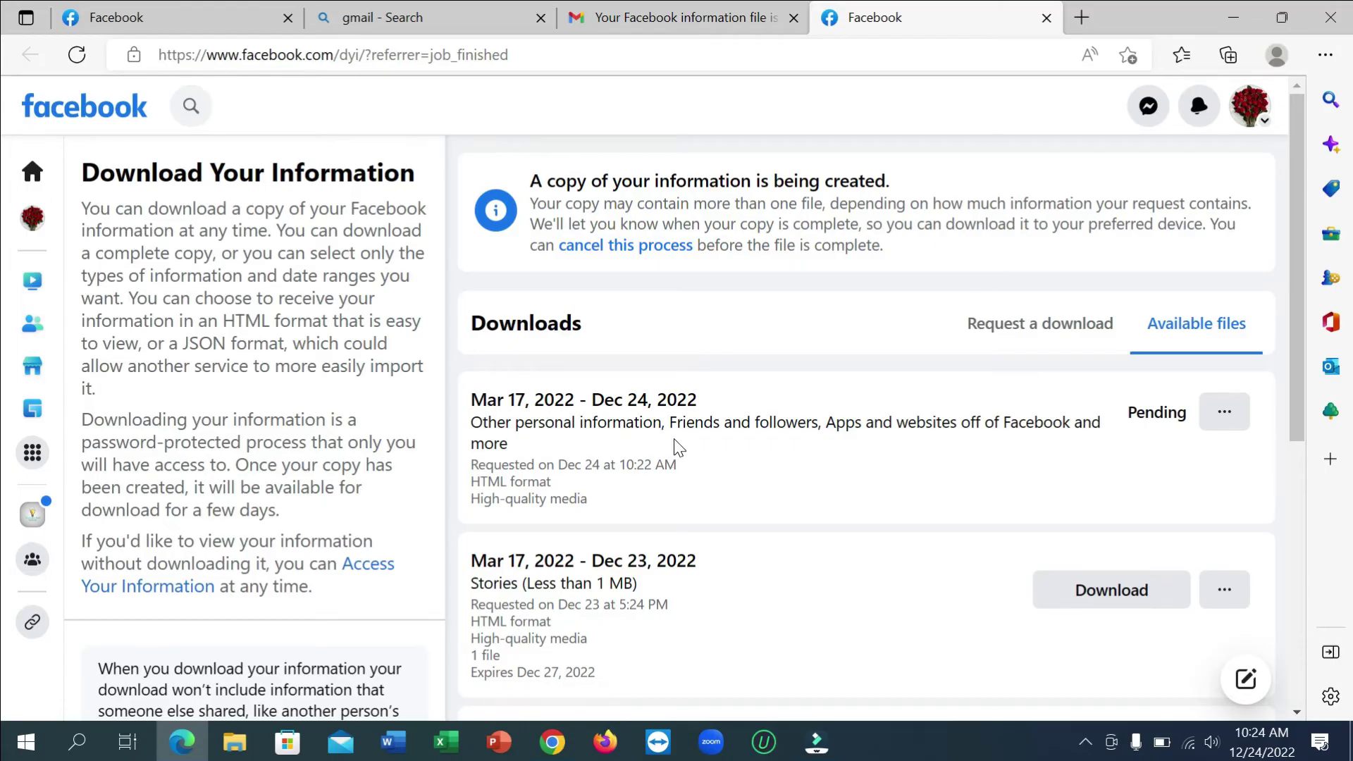
scroll(677, 445, down, 1)
scroll(768, 392, up, 1)
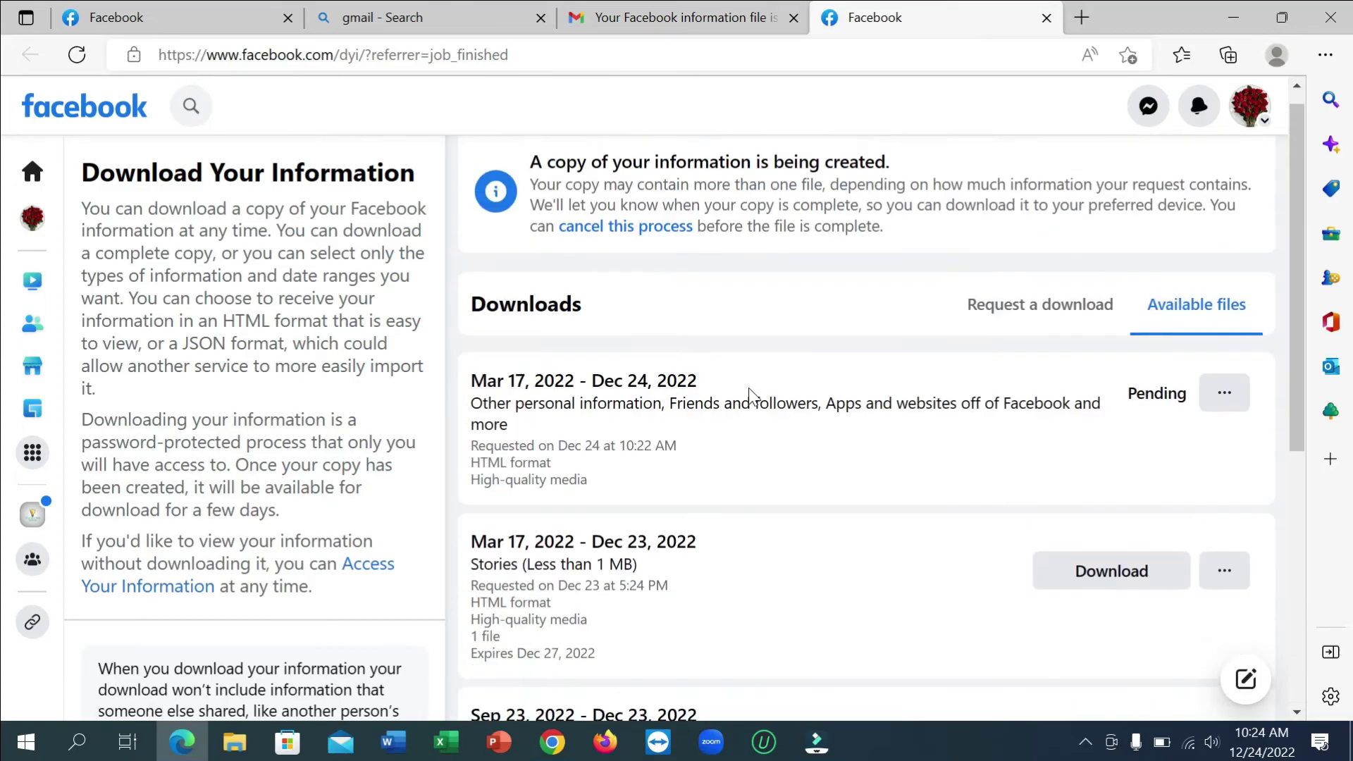
scroll(647, 454, down, 1)
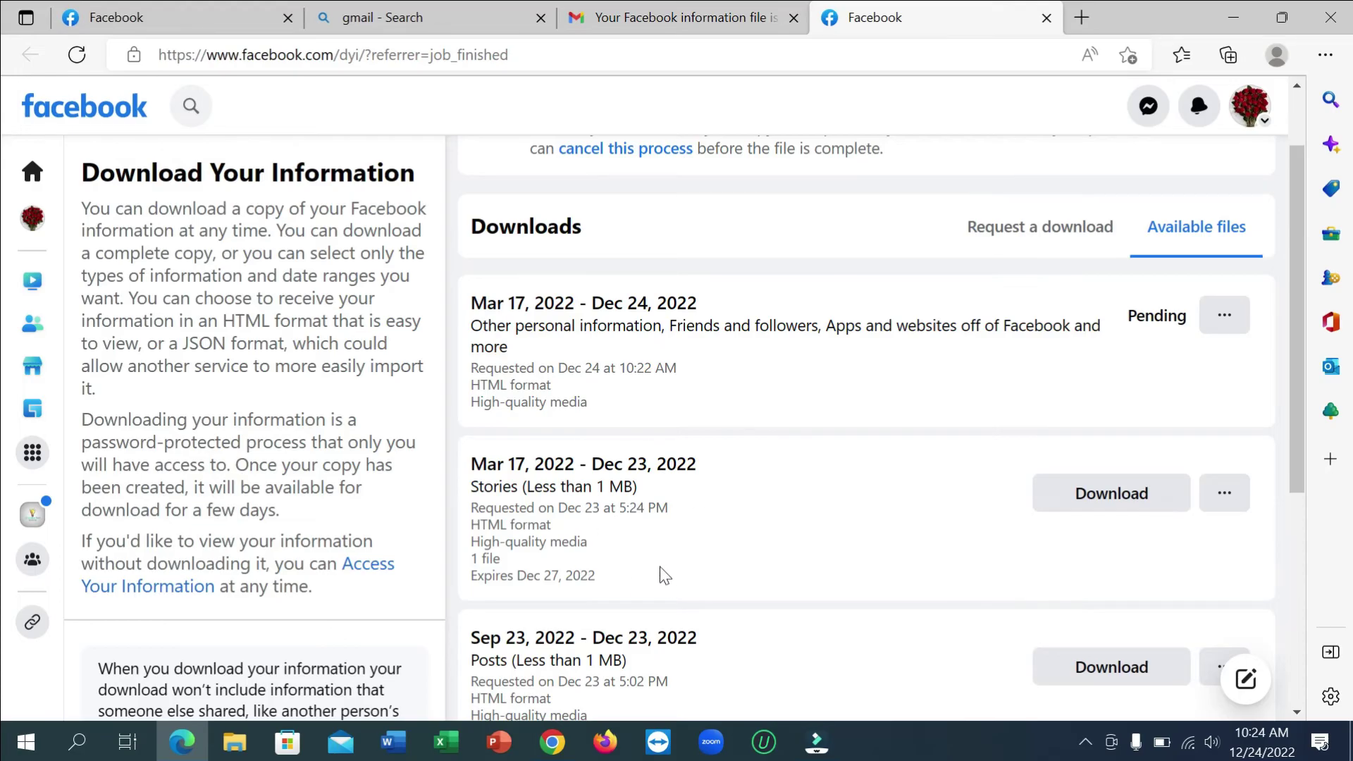
- Start downloading the Stories file and submit the account password
click(1118, 496)
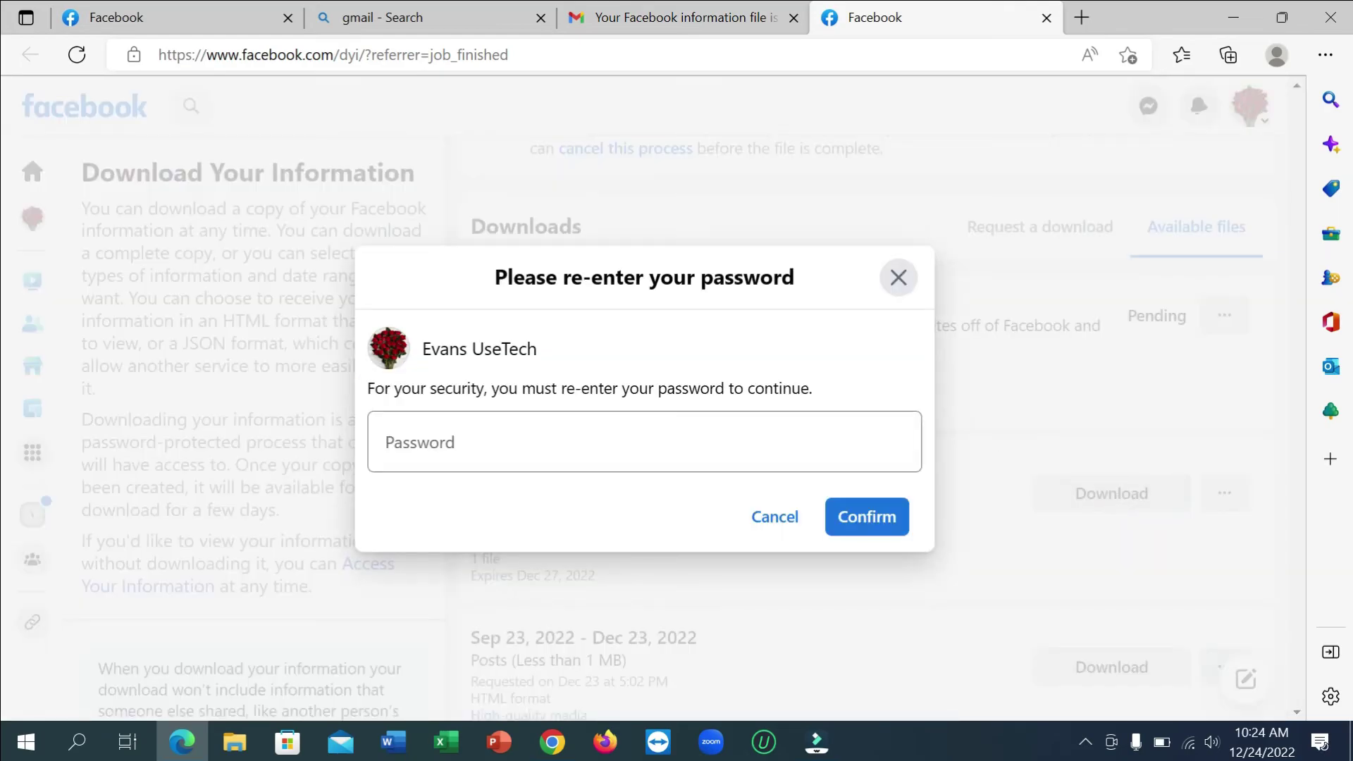
click(493, 442)
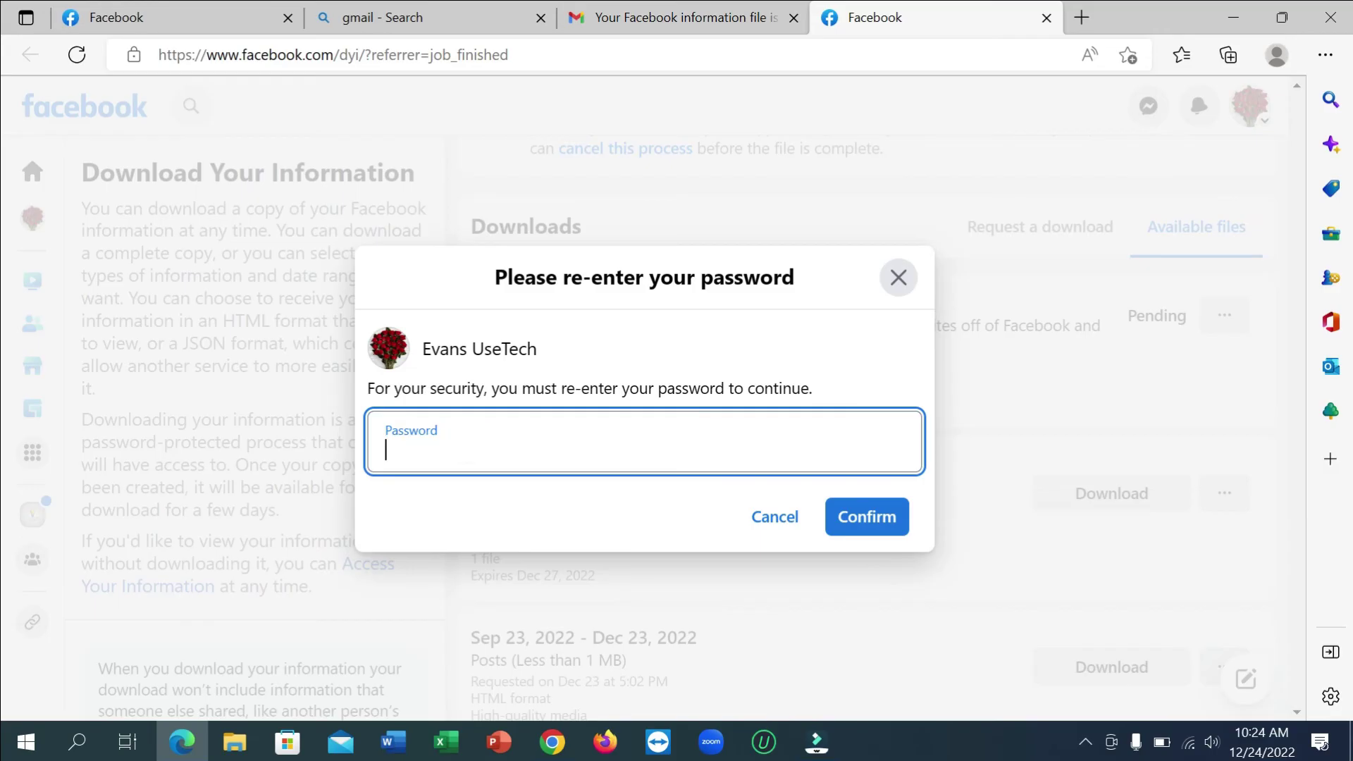
text(••••••)
key(BackSpace)
text(•••)
key(Return)
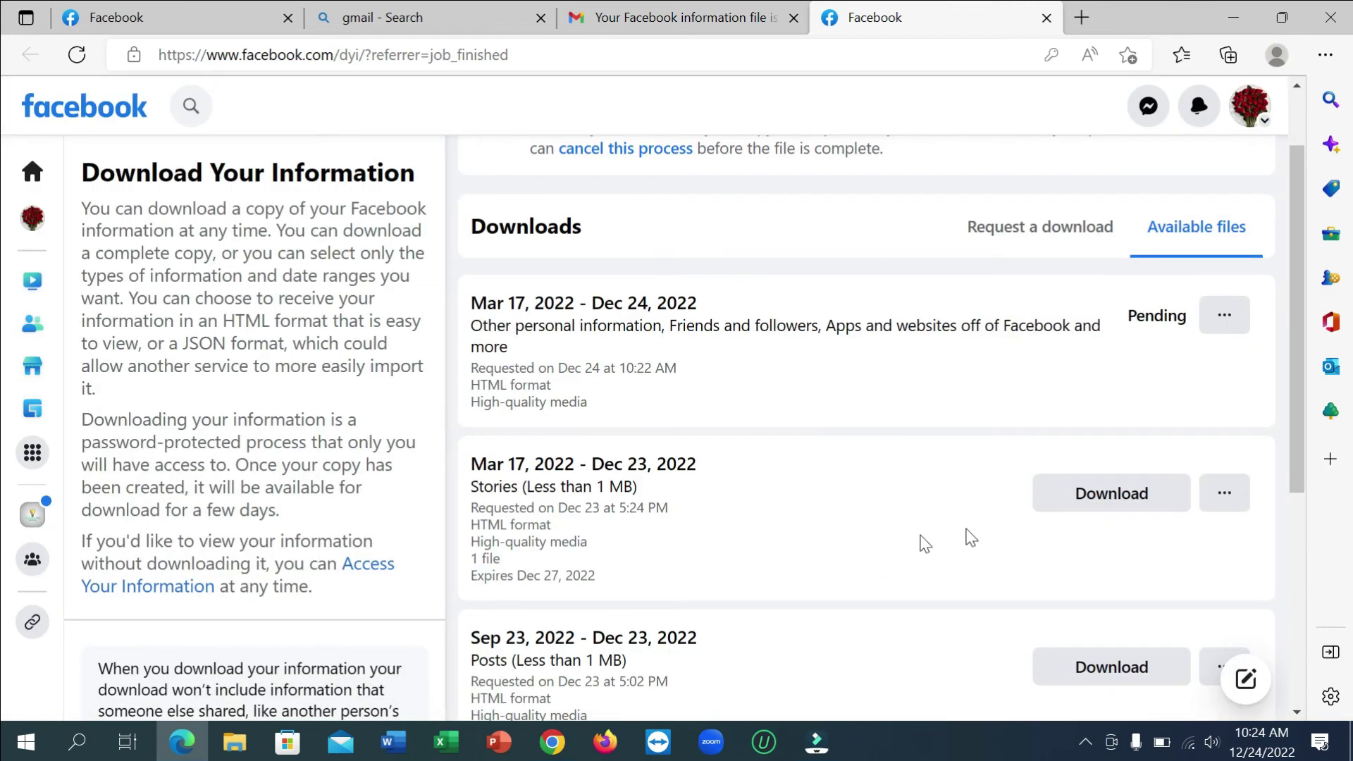
- Retry the Stories download, re-enter the account password and confirm it
click(1156, 511)
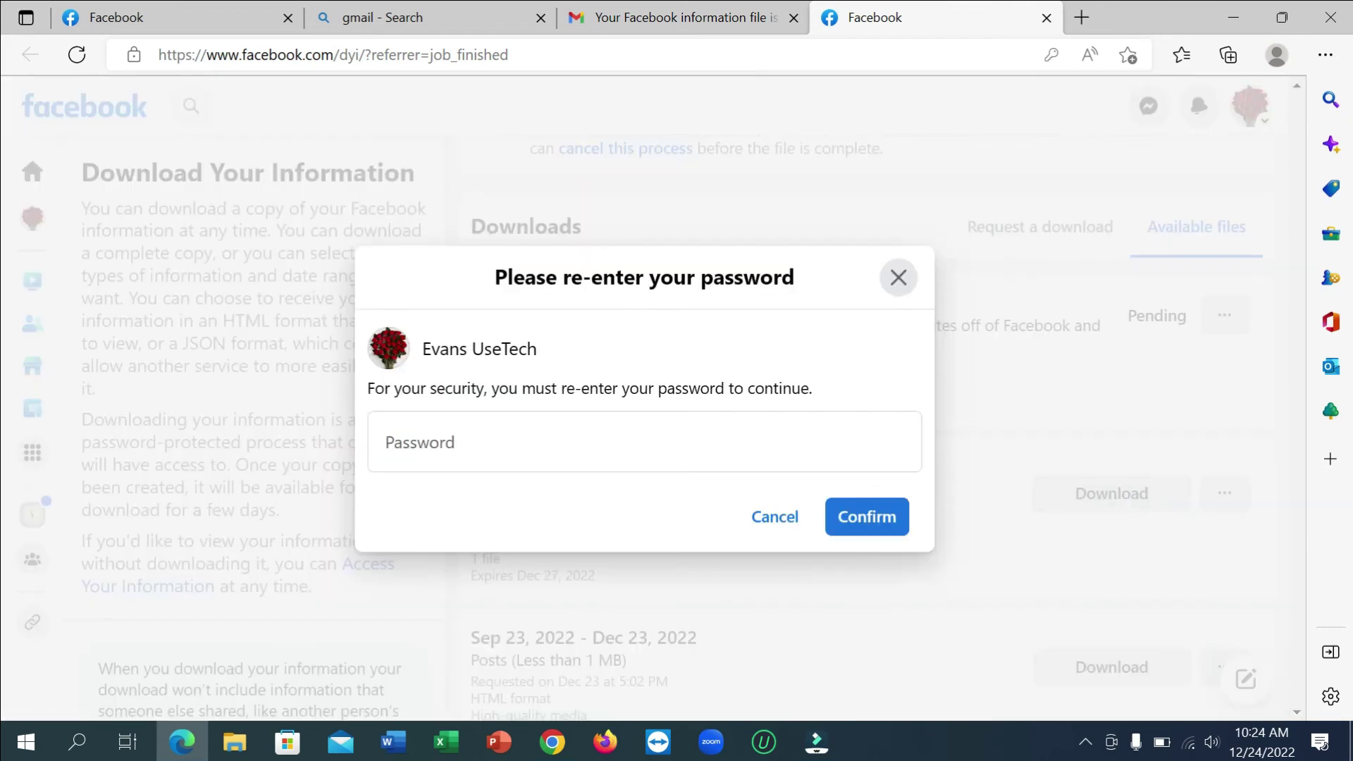
click(632, 444)
text(••)
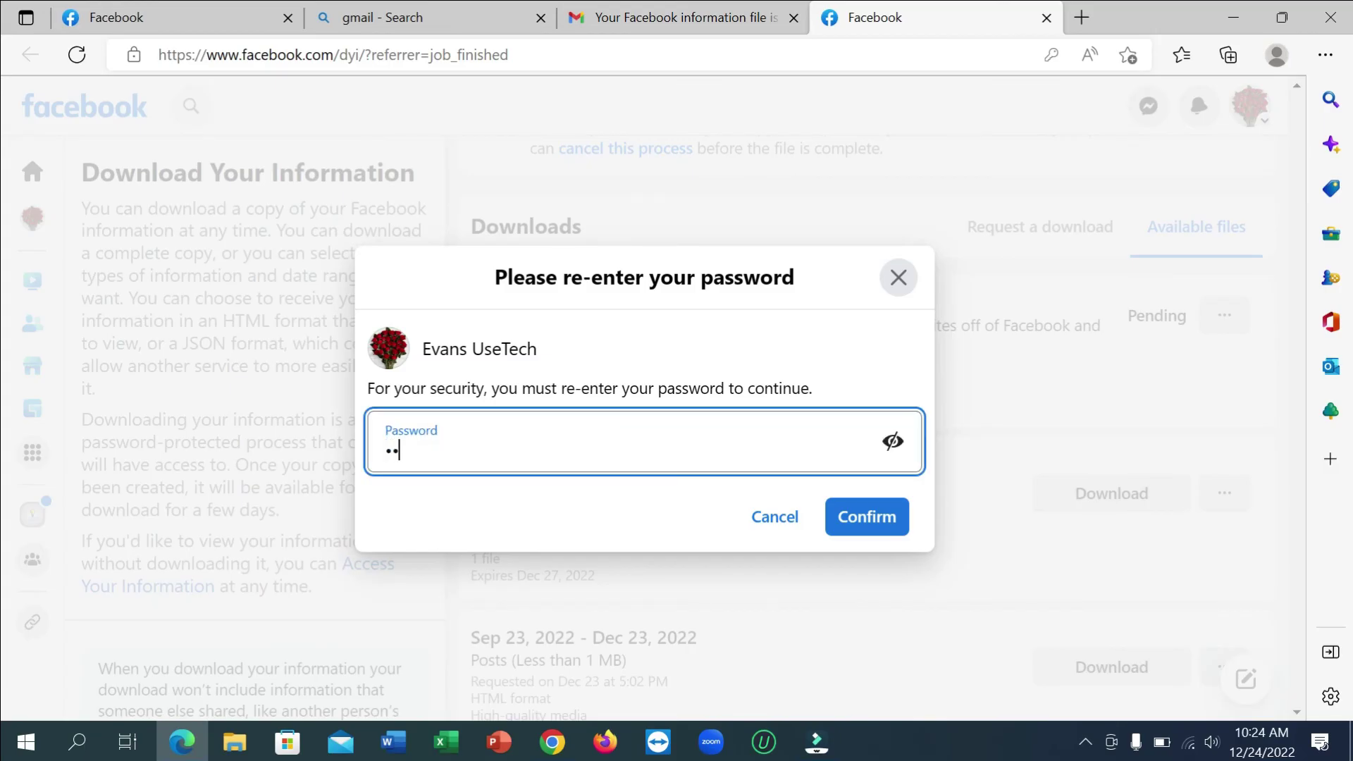
text(••••)
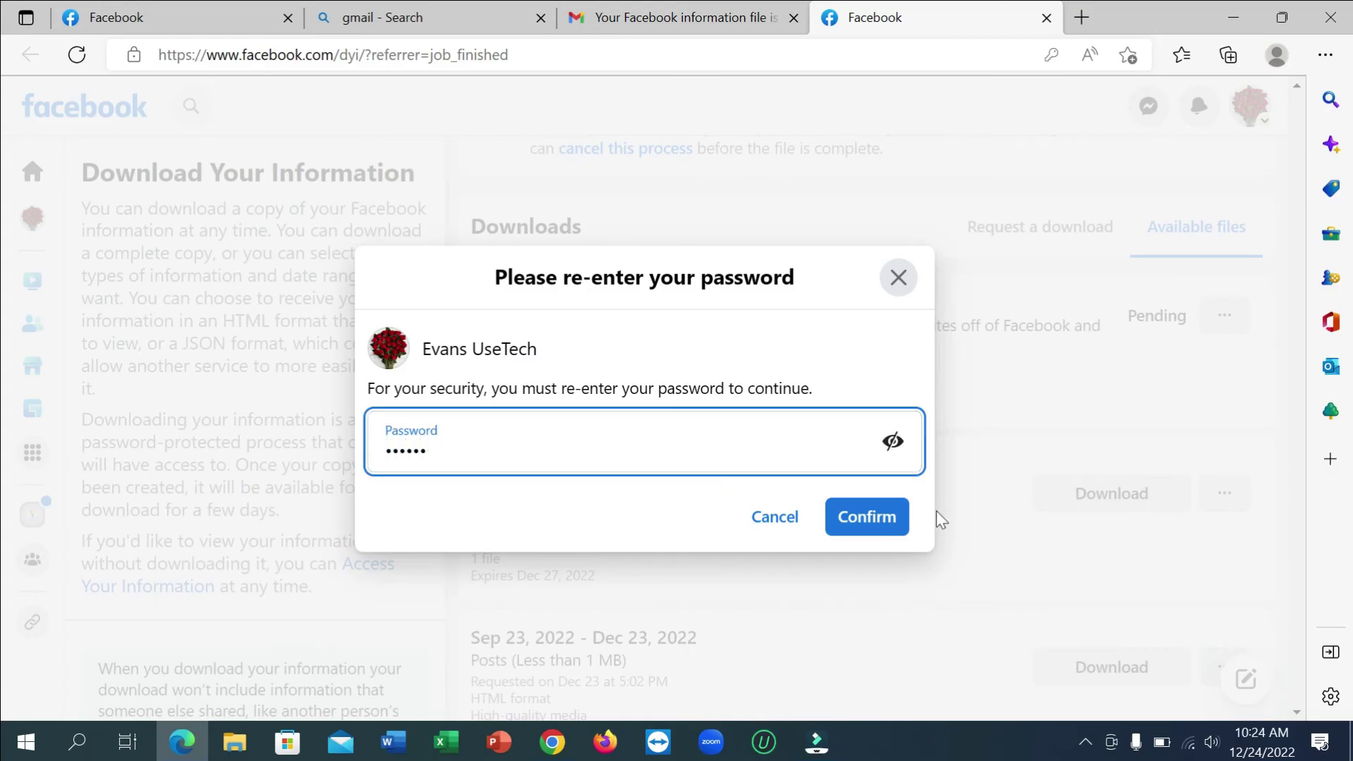
click(872, 522)
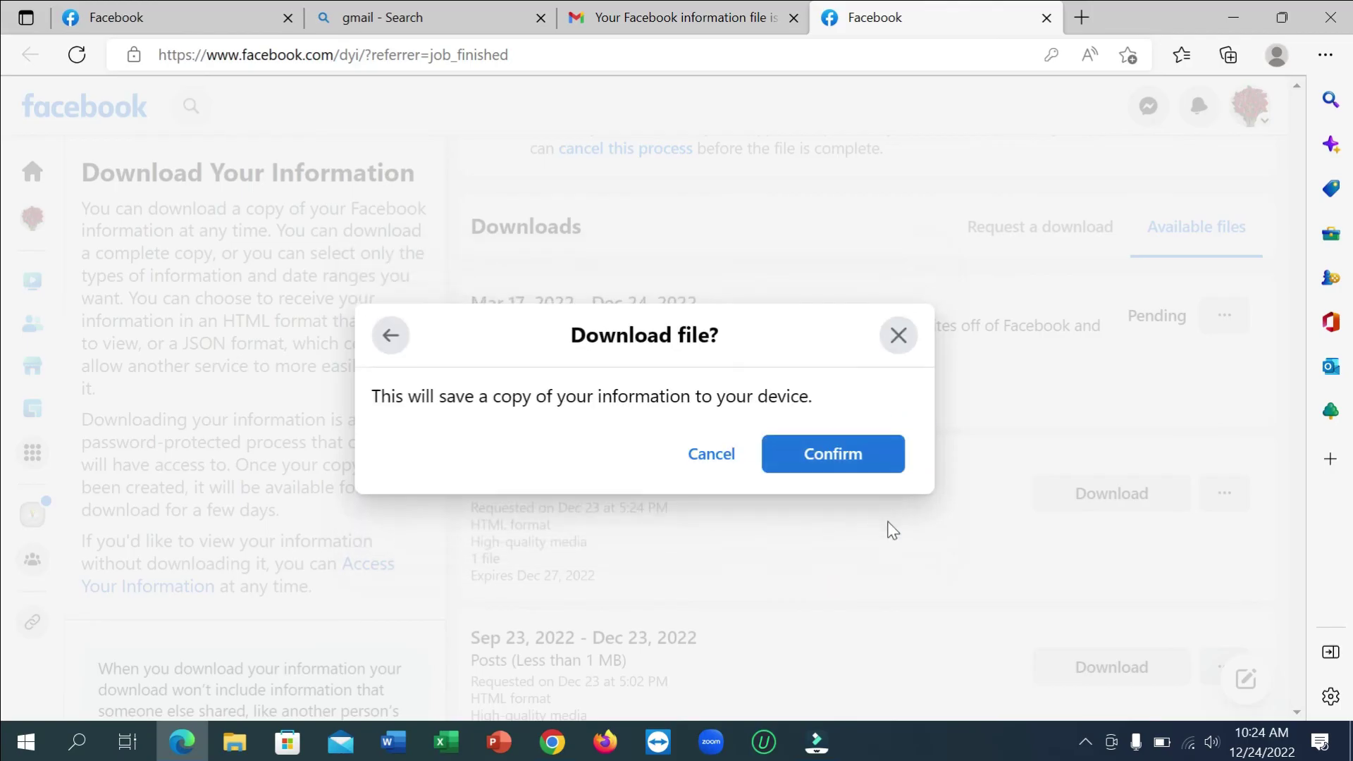
- Confirm saving the Stories ZIP file to the device and dismiss Edge's Downloads flyout
click(846, 458)
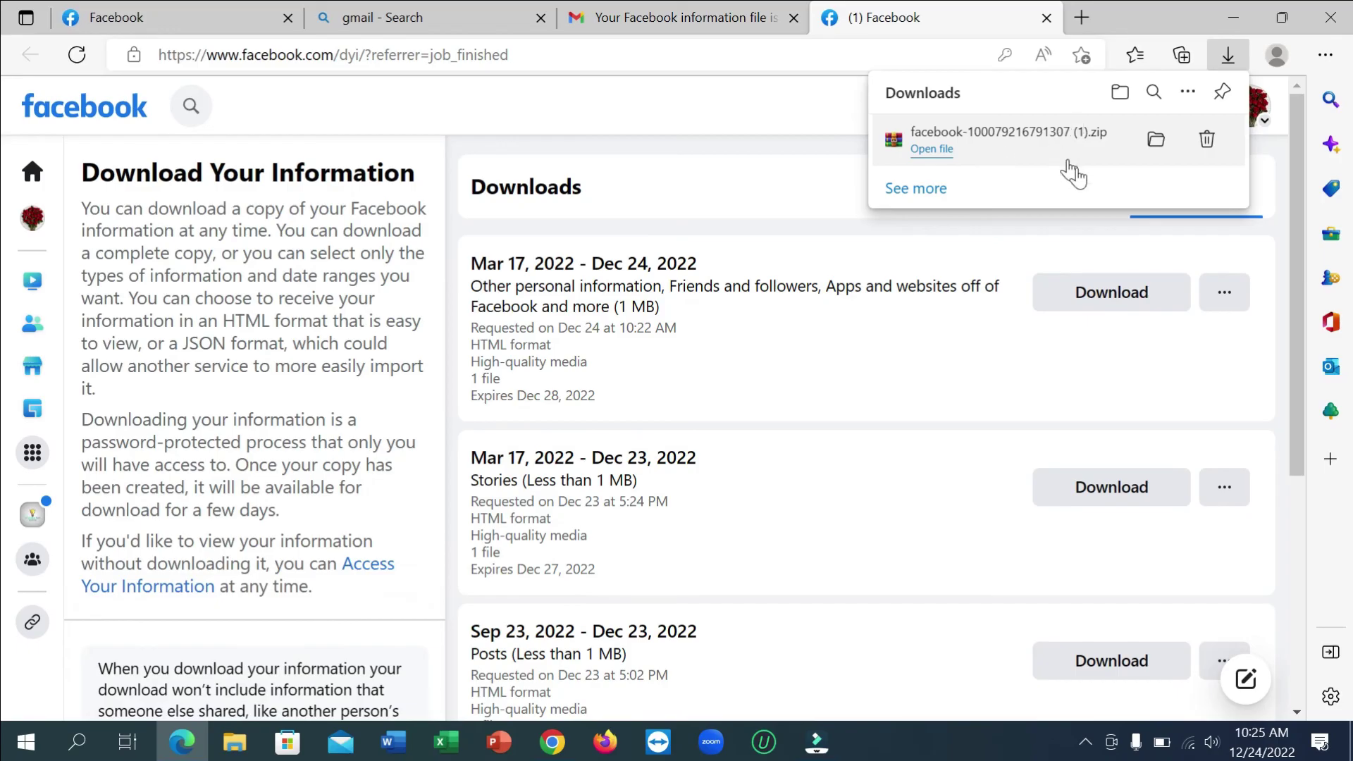
click(808, 189)
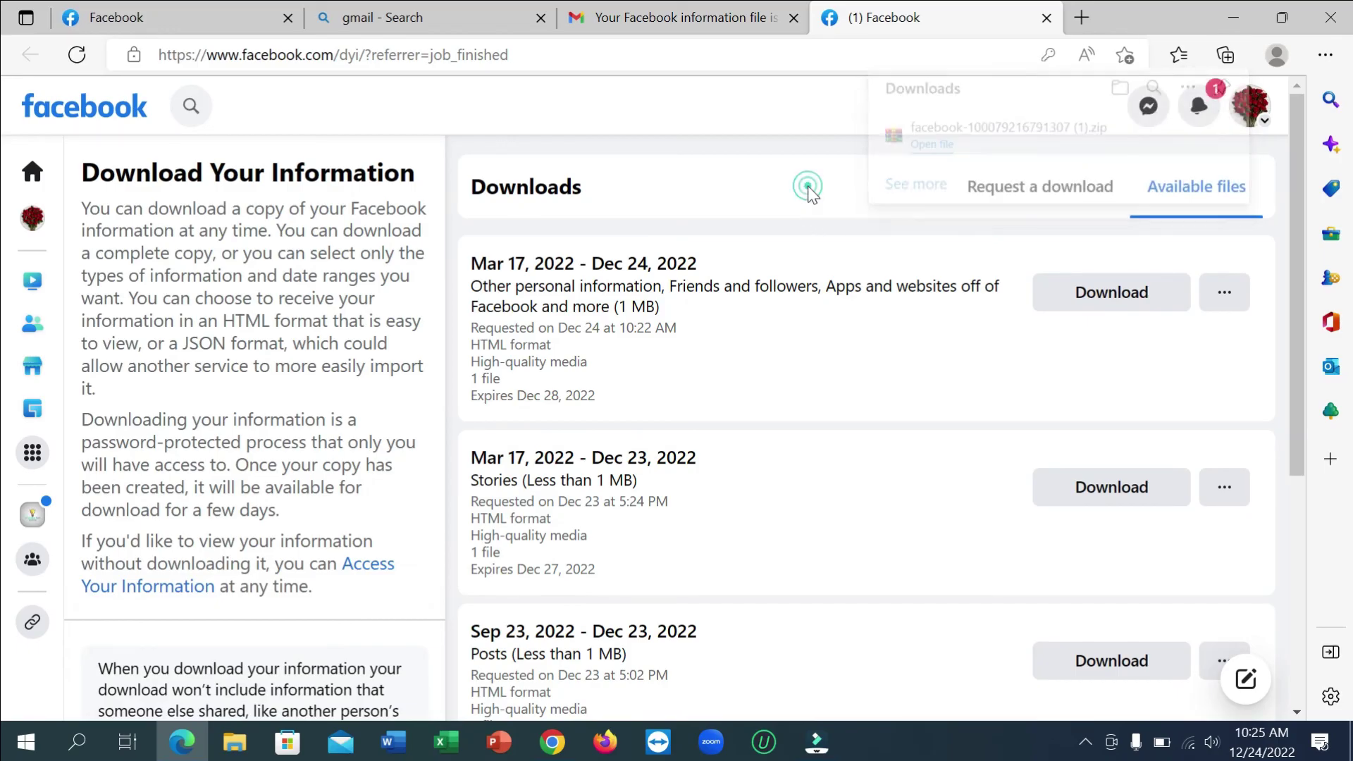